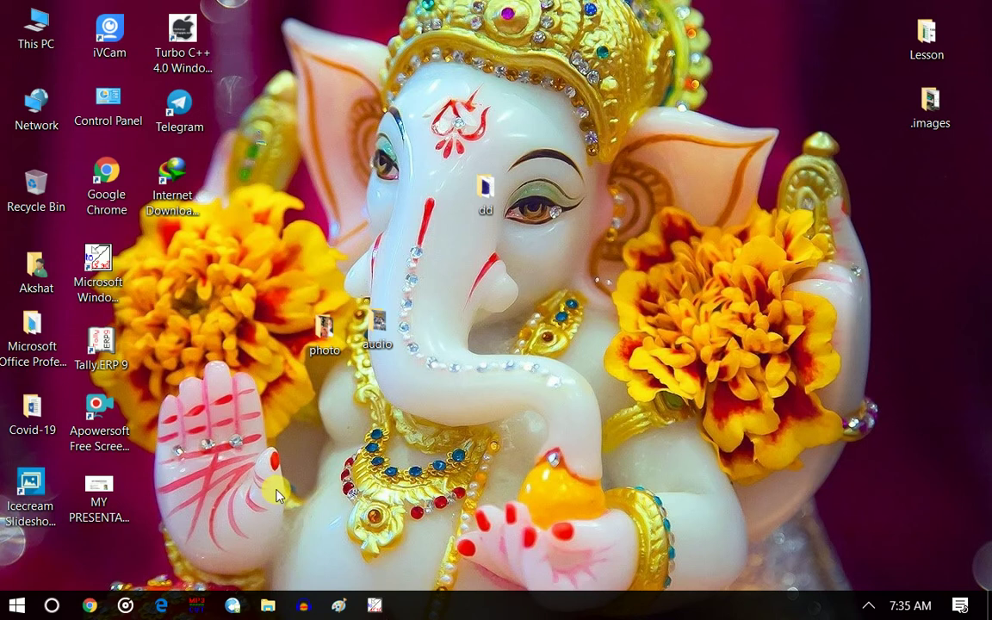
- Refresh the Windows desktop from its right-click menu
right_click(542, 339)
click(584, 387)
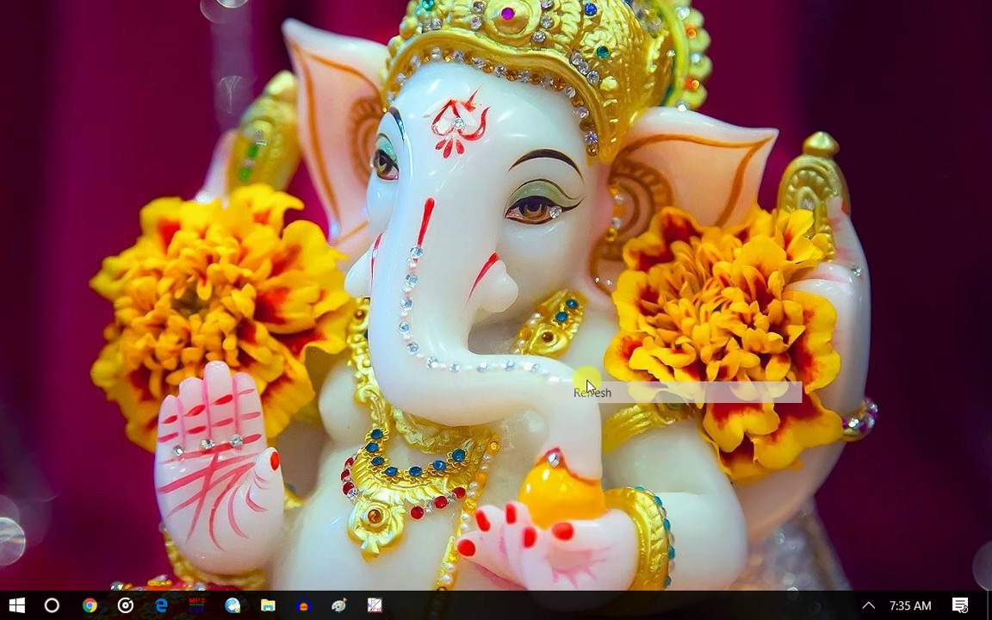
right_click(588, 365)
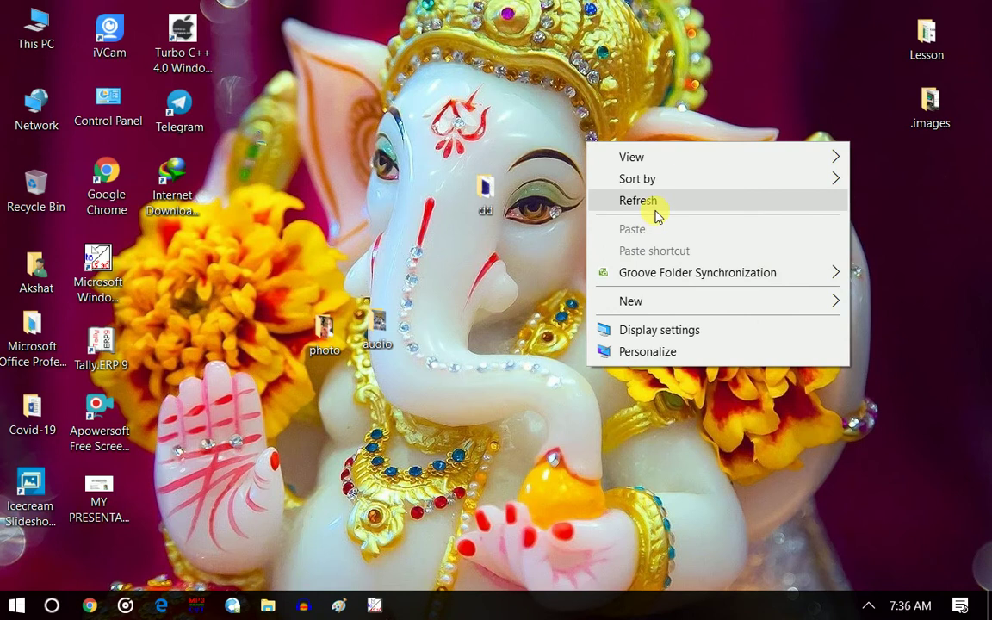
click(639, 201)
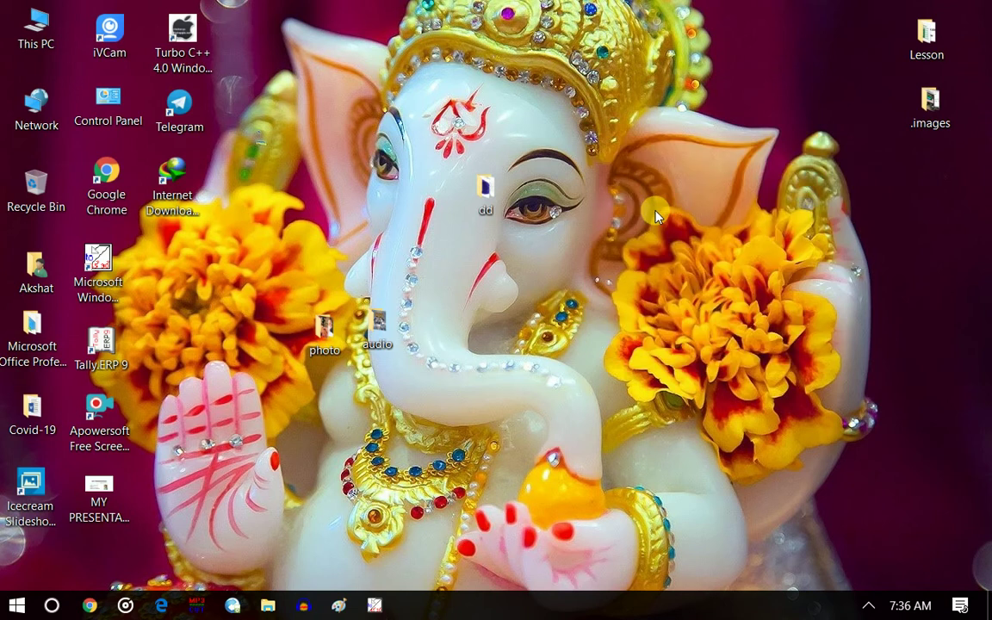
key(super)
key(super)
- Check the photo and audio folders on the desktop, then refresh the desktop
double_click(336, 351)
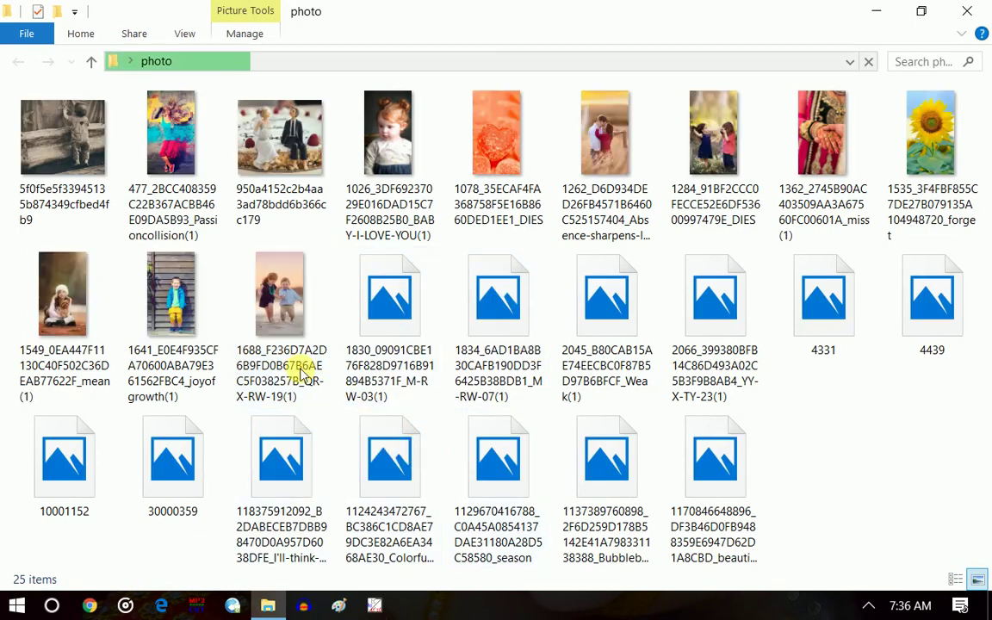
click(969, 13)
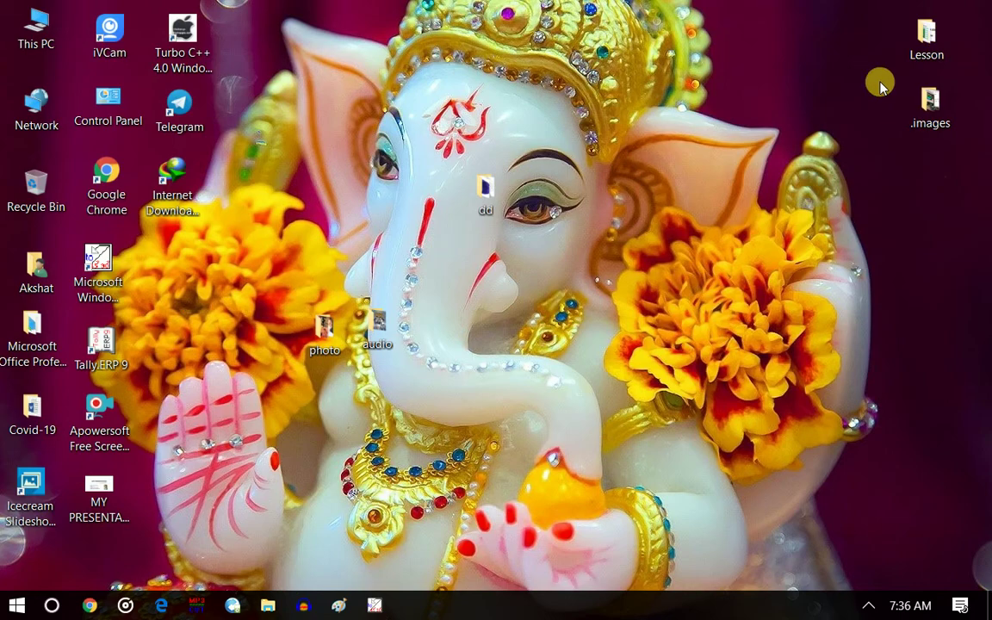
double_click(332, 347)
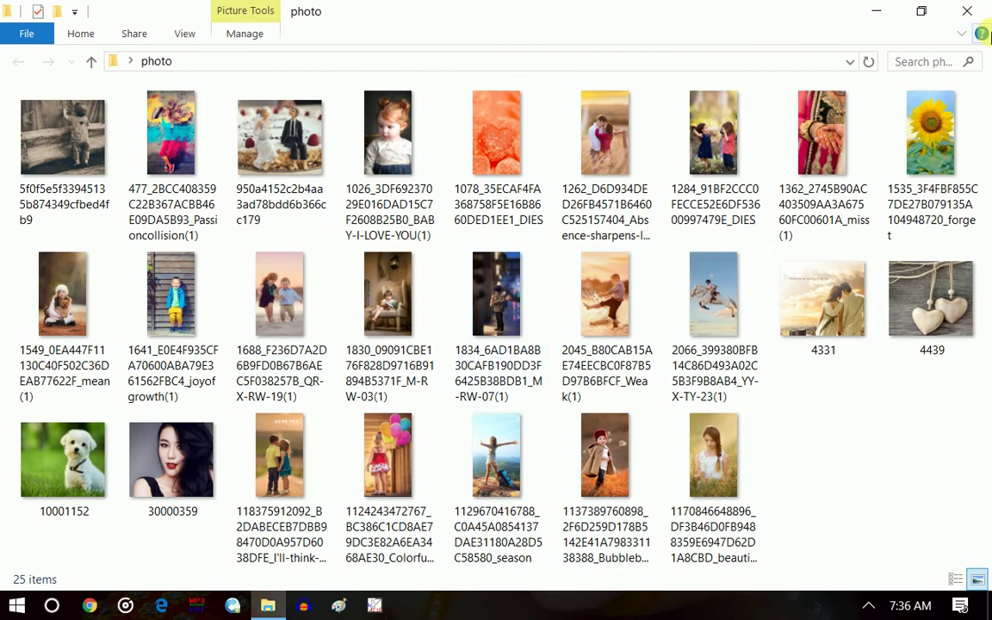
click(877, 11)
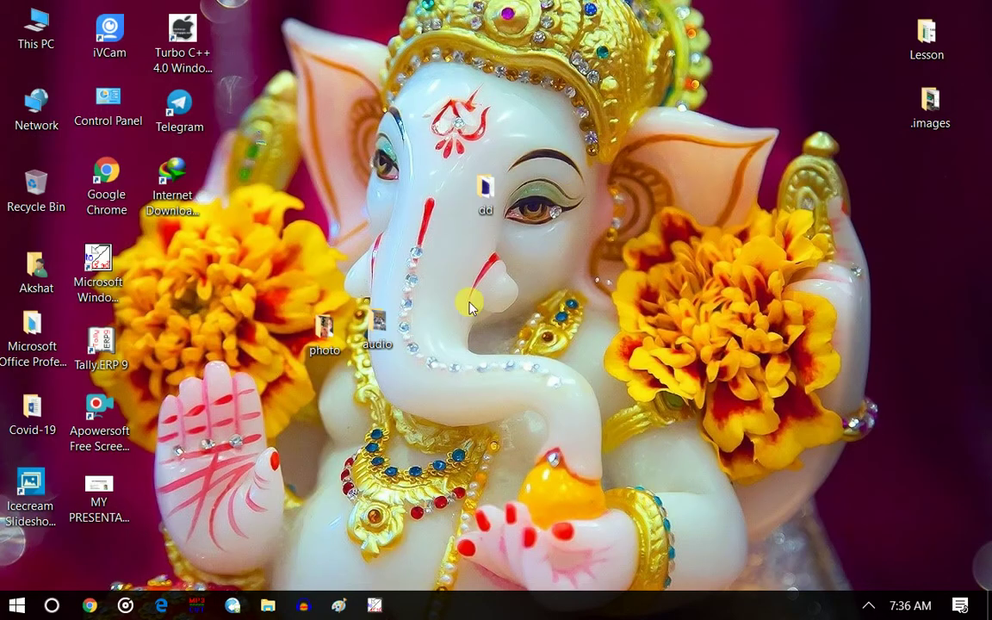
double_click(379, 325)
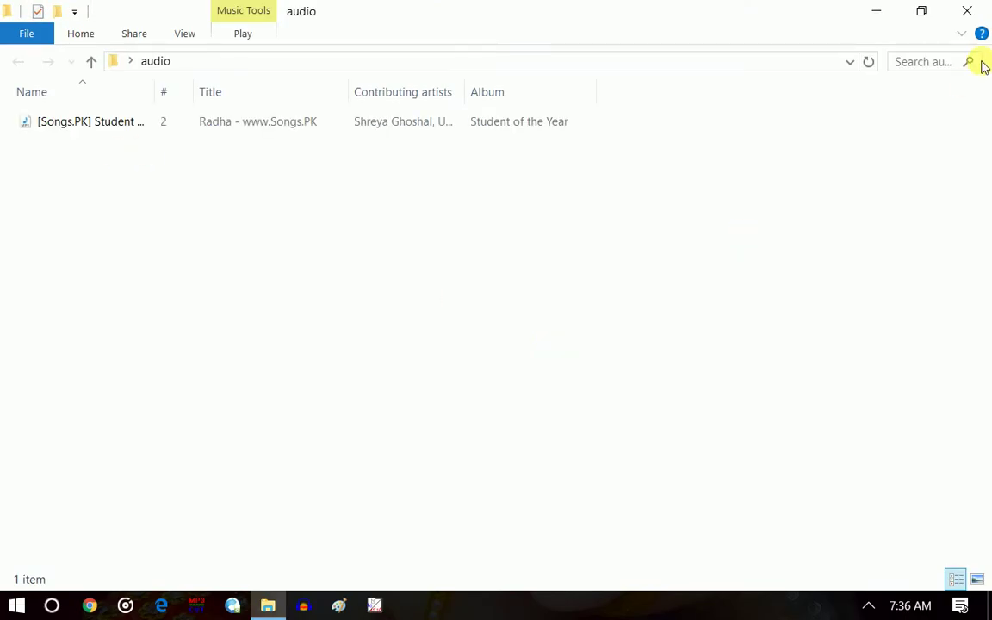
click(976, 12)
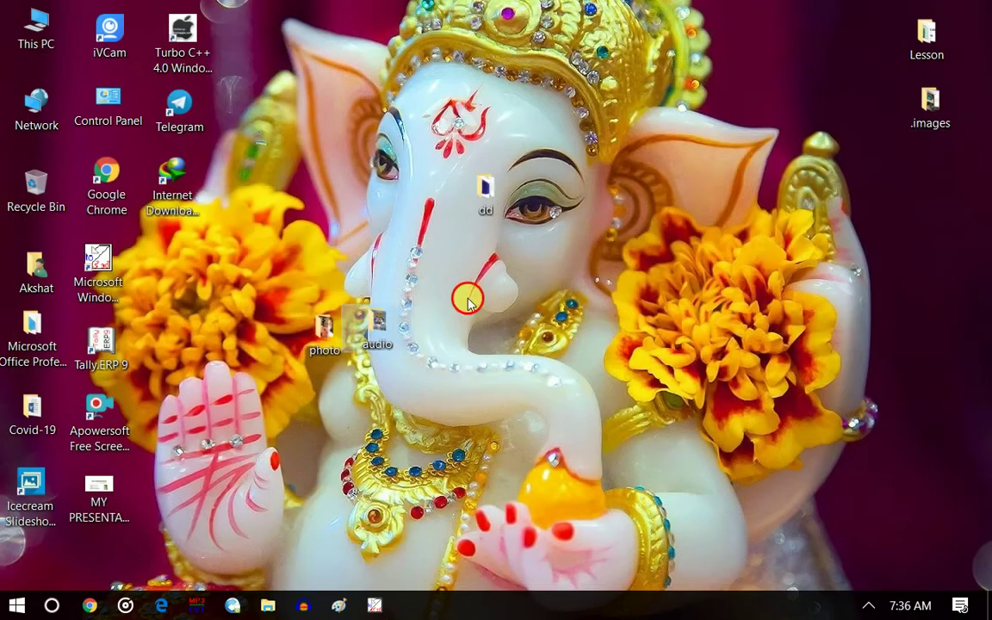
drag(482, 290, 298, 380)
right_click(458, 339)
click(497, 402)
- Launch PowerPoint by running powerpnt from the Run box
key(super+r)
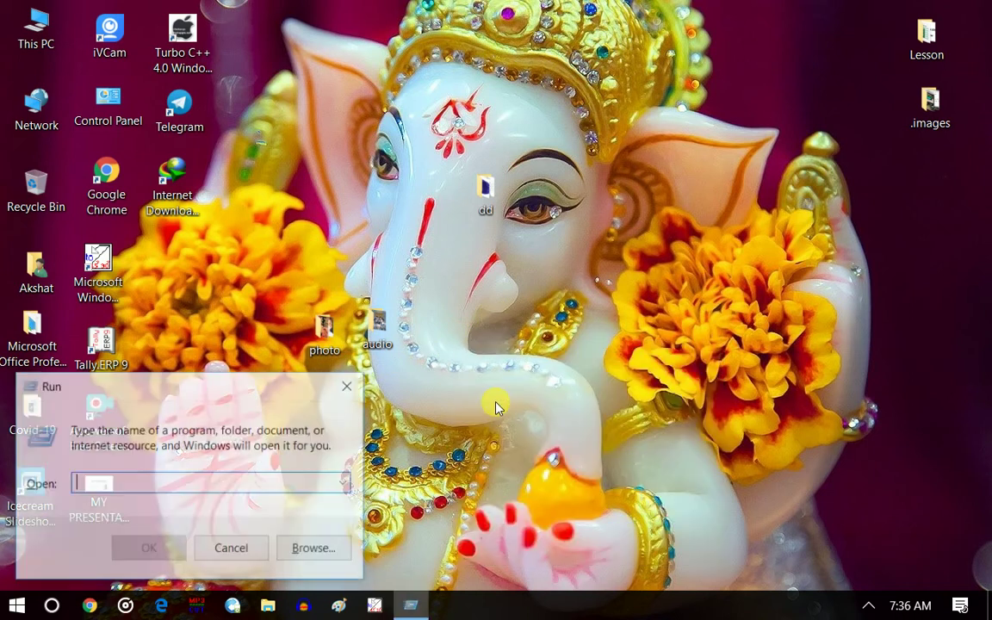
text(powerpnt)
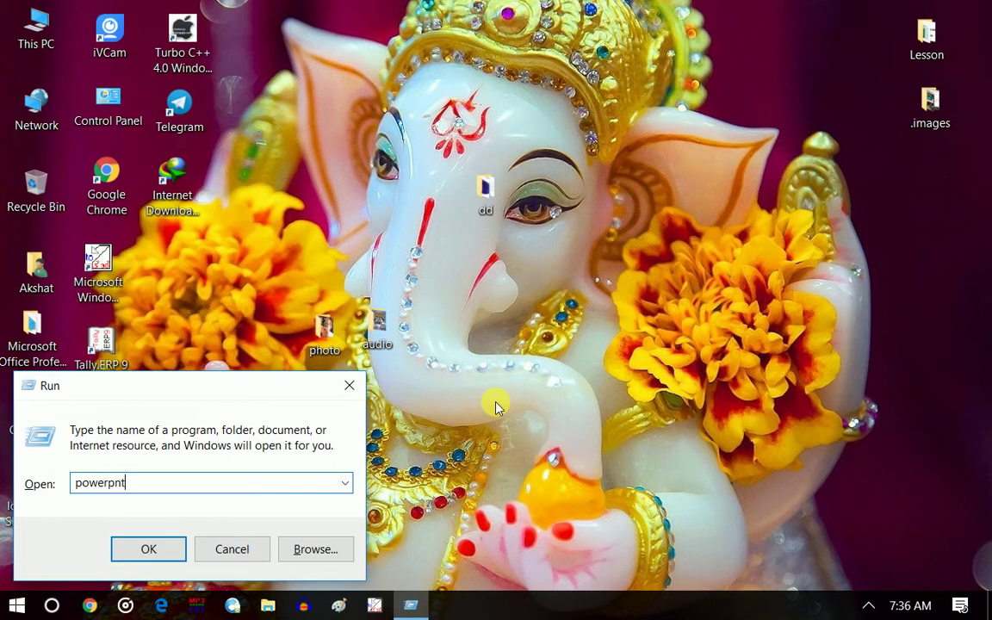
key(Return)
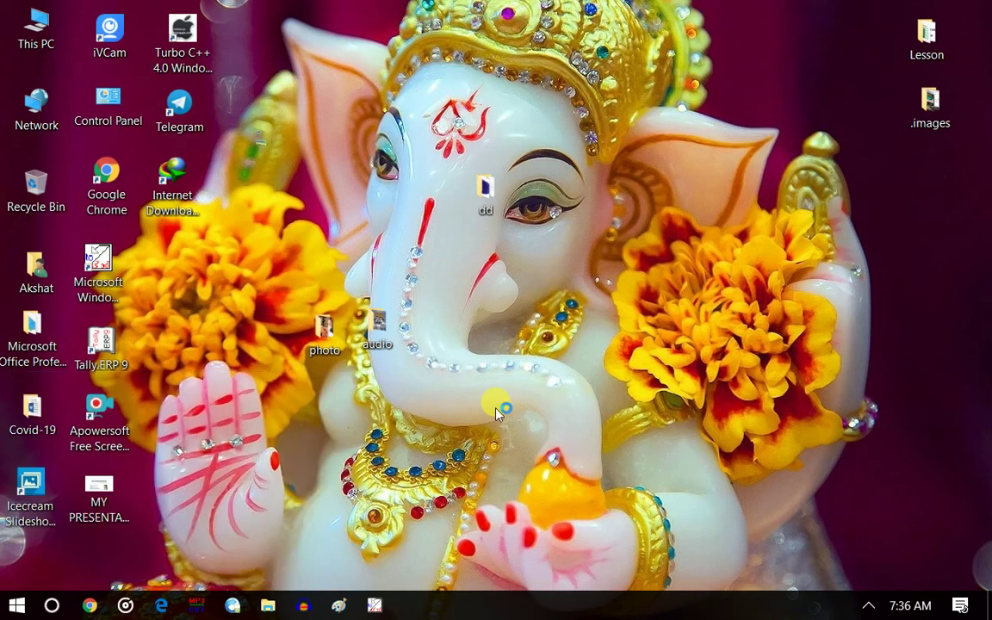
right_click(696, 273)
click(713, 324)
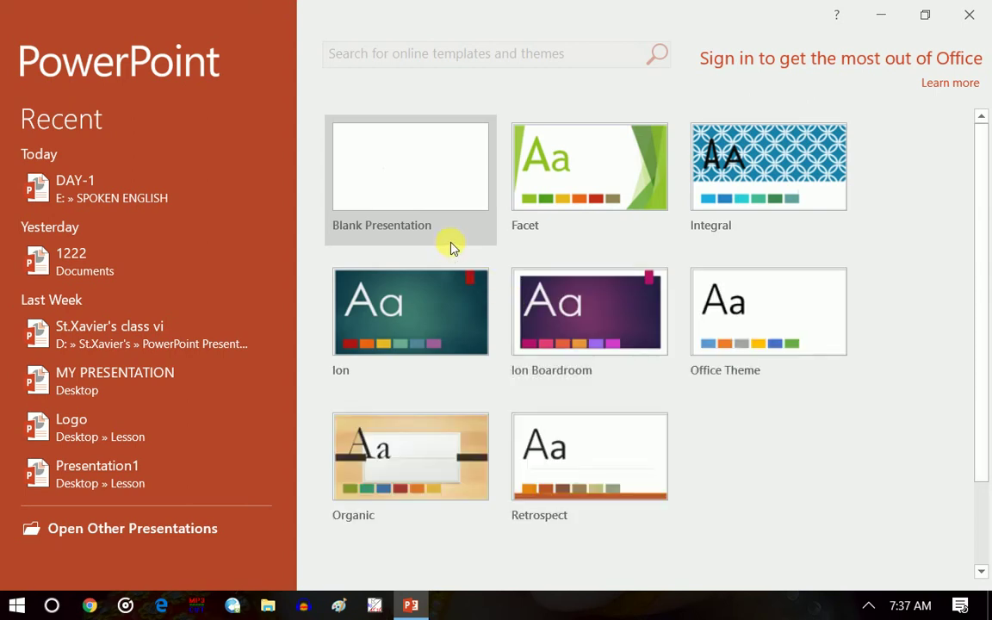
- Start a blank presentation, delete its title and subtitle placeholders, and begin a new Photo Album
click(391, 197)
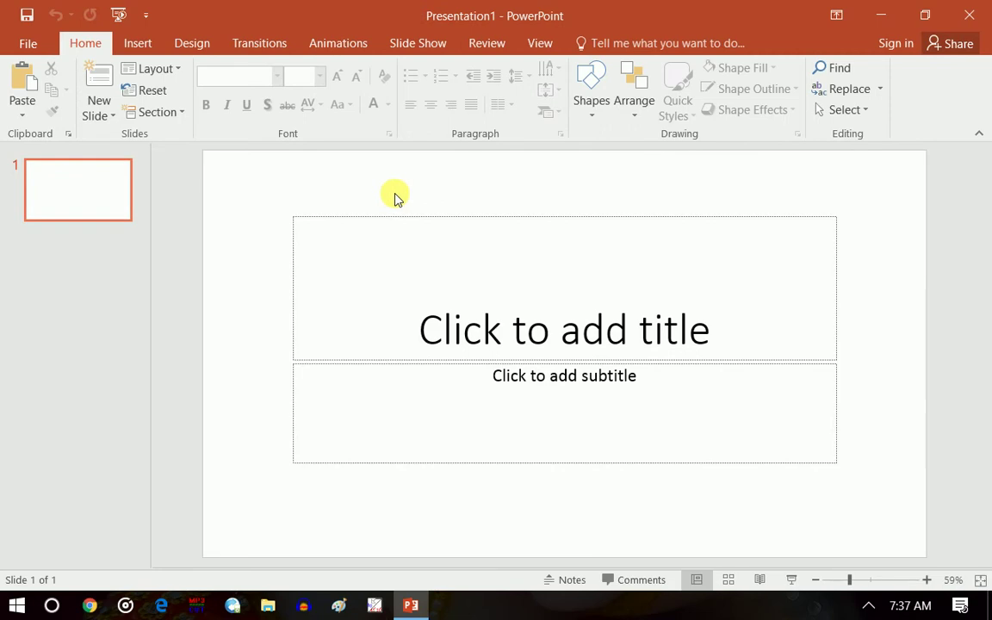
click(437, 223)
key(Delete)
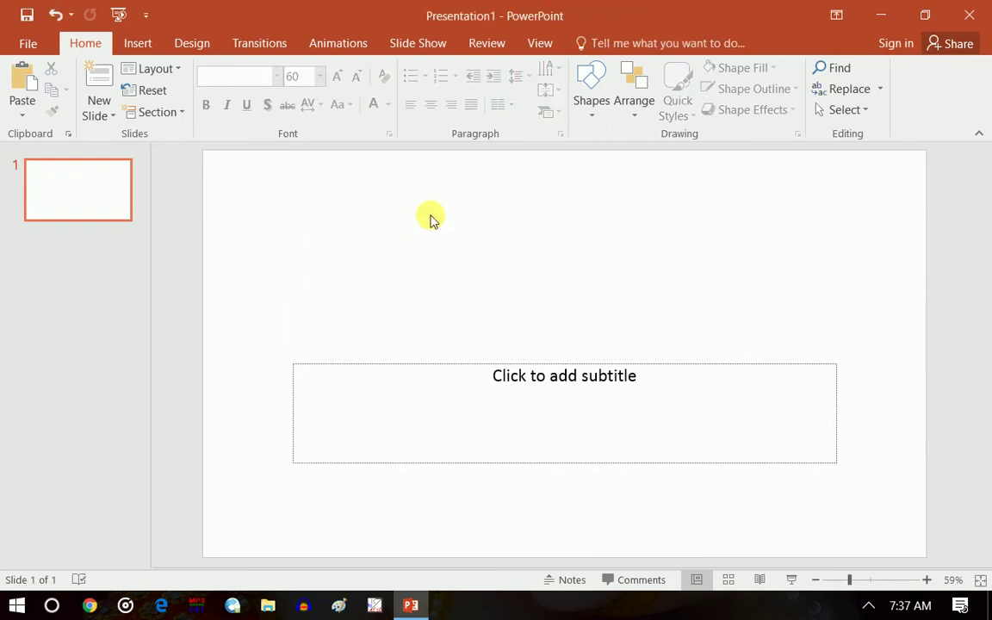
click(499, 368)
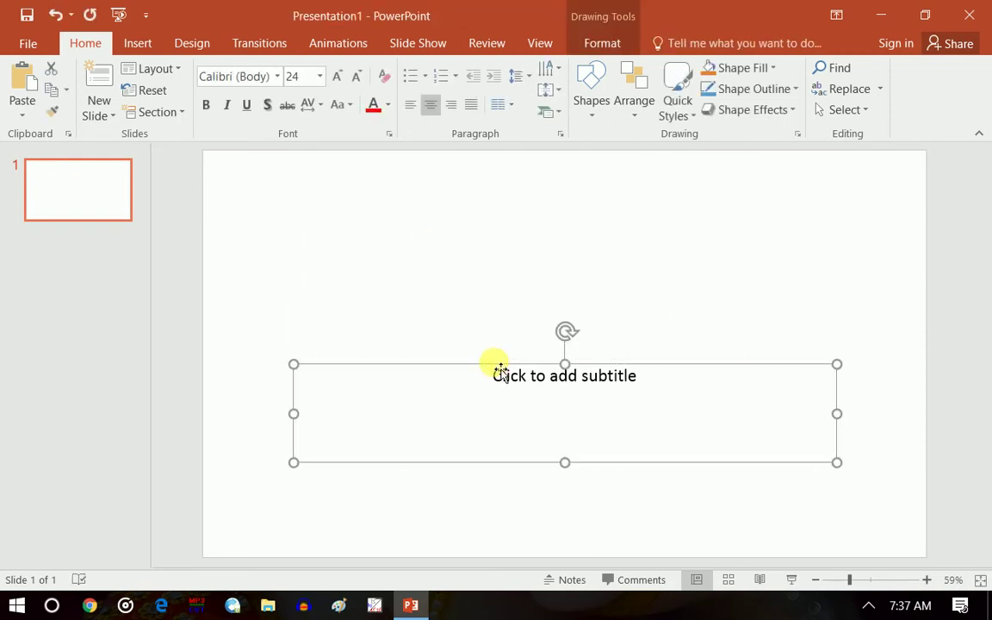
key(Delete)
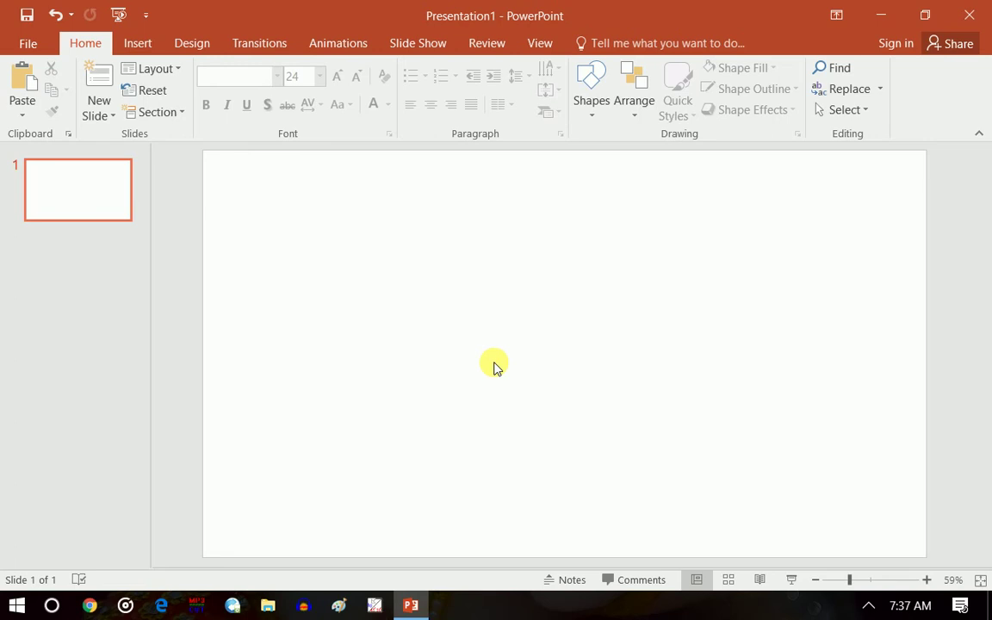
click(144, 44)
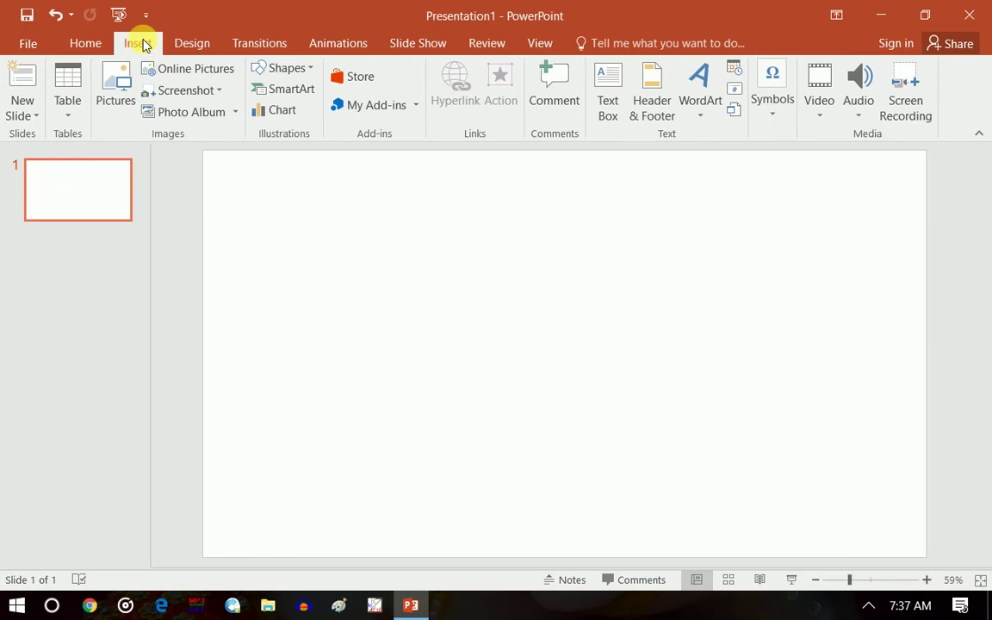
click(193, 115)
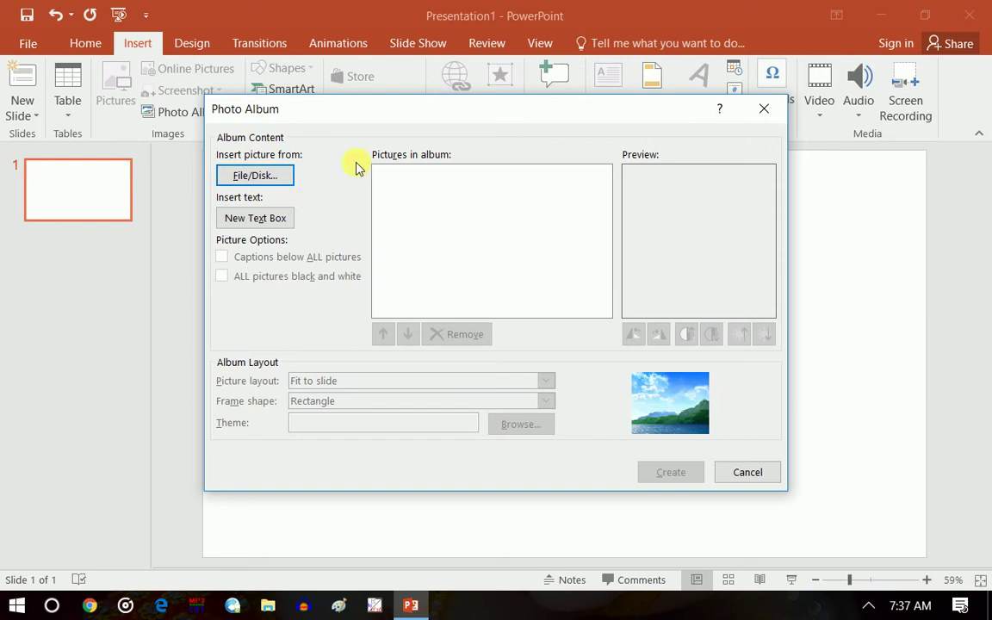
- Add all 25 pictures from the Desktop photo folder to the album
click(257, 179)
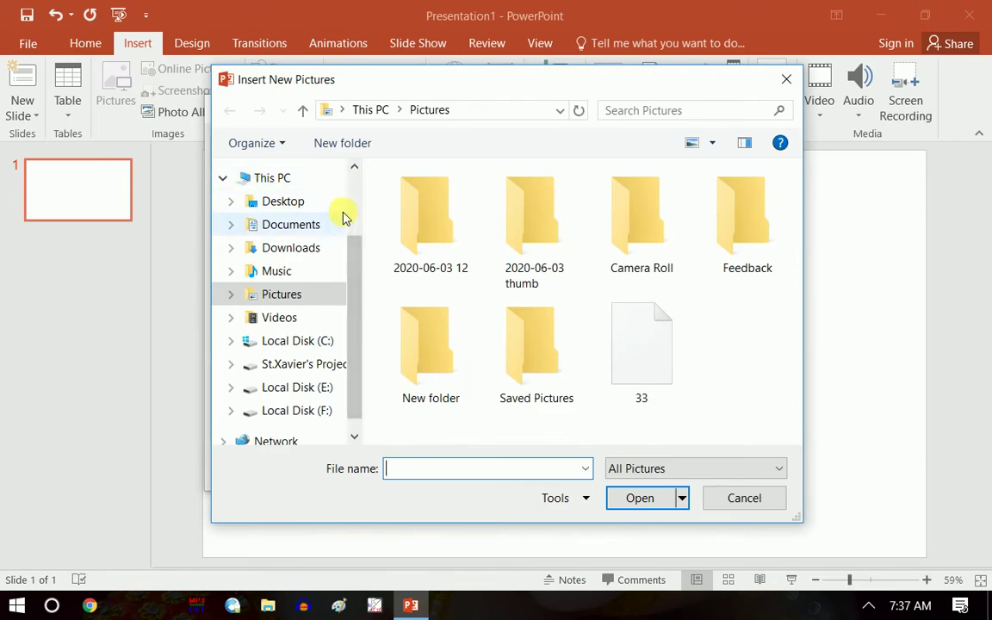
click(311, 208)
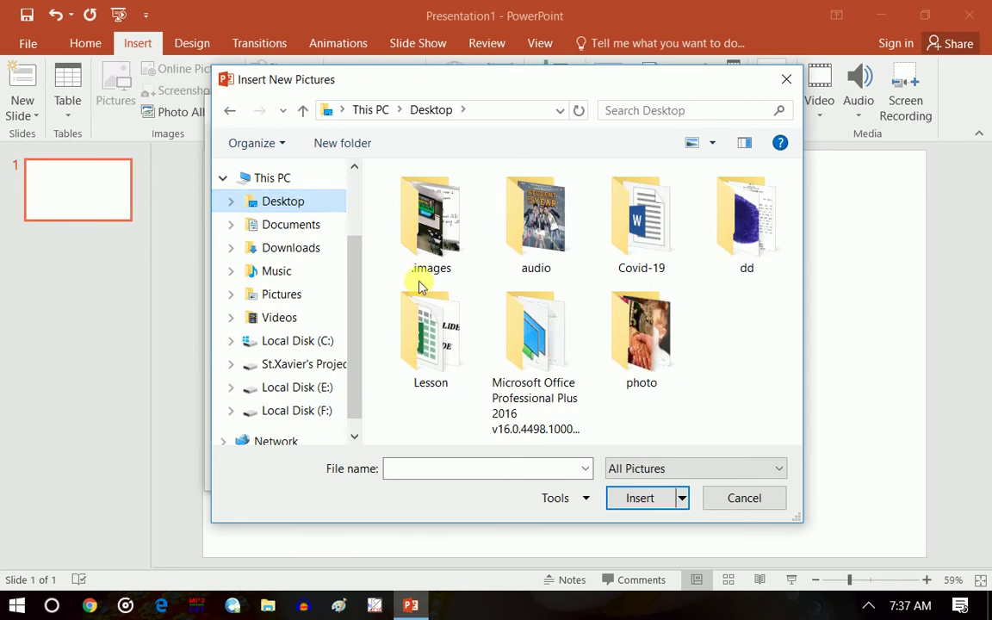
double_click(652, 343)
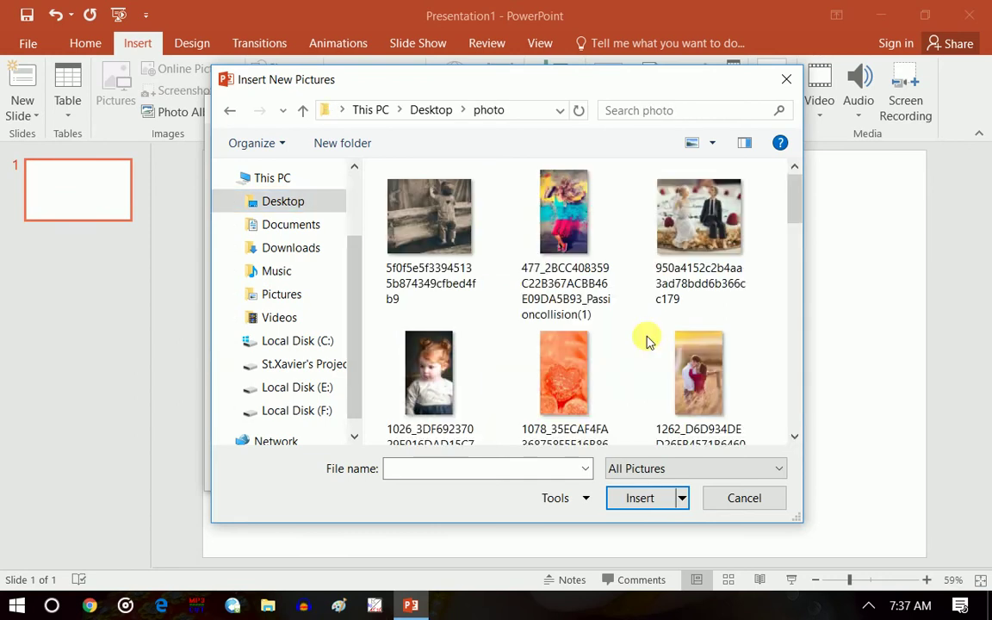
key(ctrl+a)
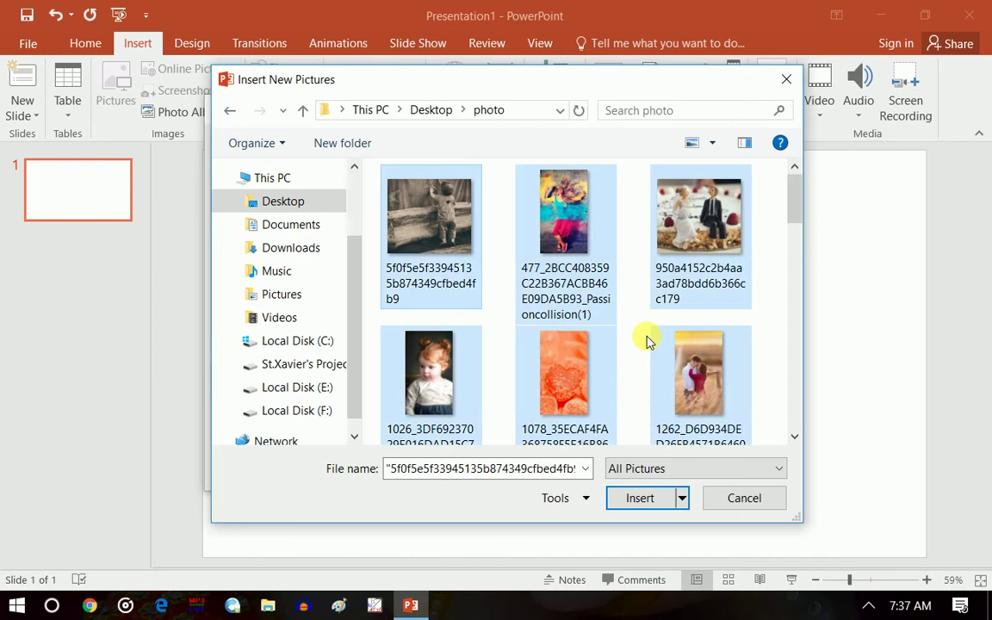
click(637, 497)
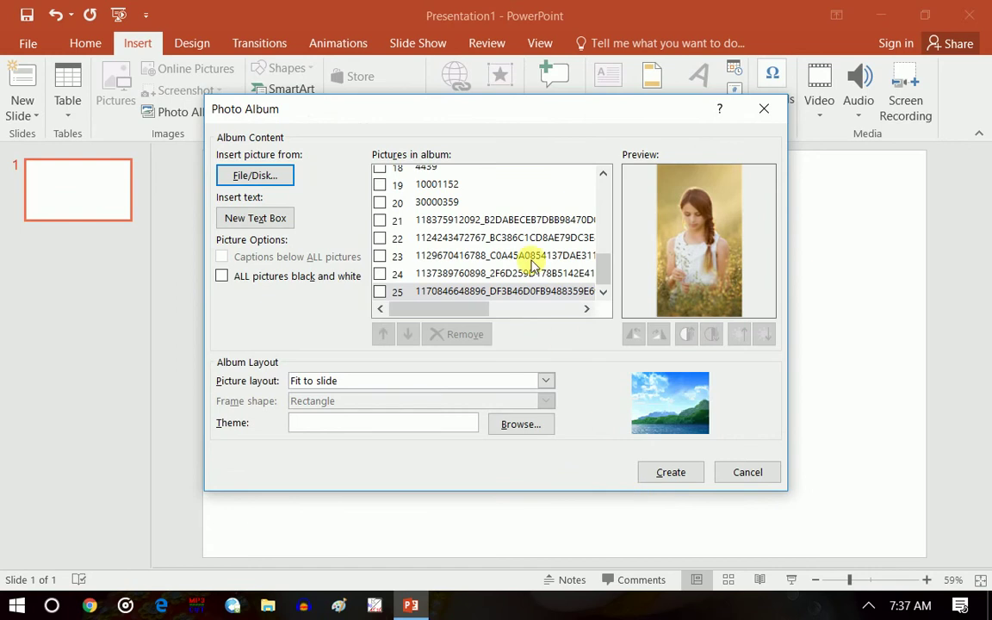
- Set the album's picture layout to 2 pictures per slide
drag(608, 264, 610, 196)
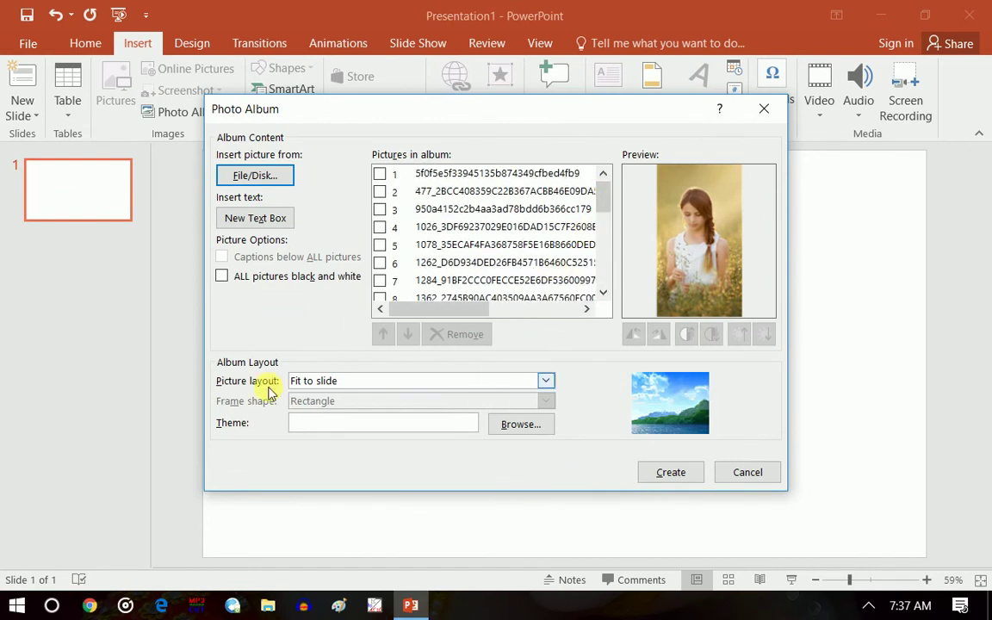
click(546, 383)
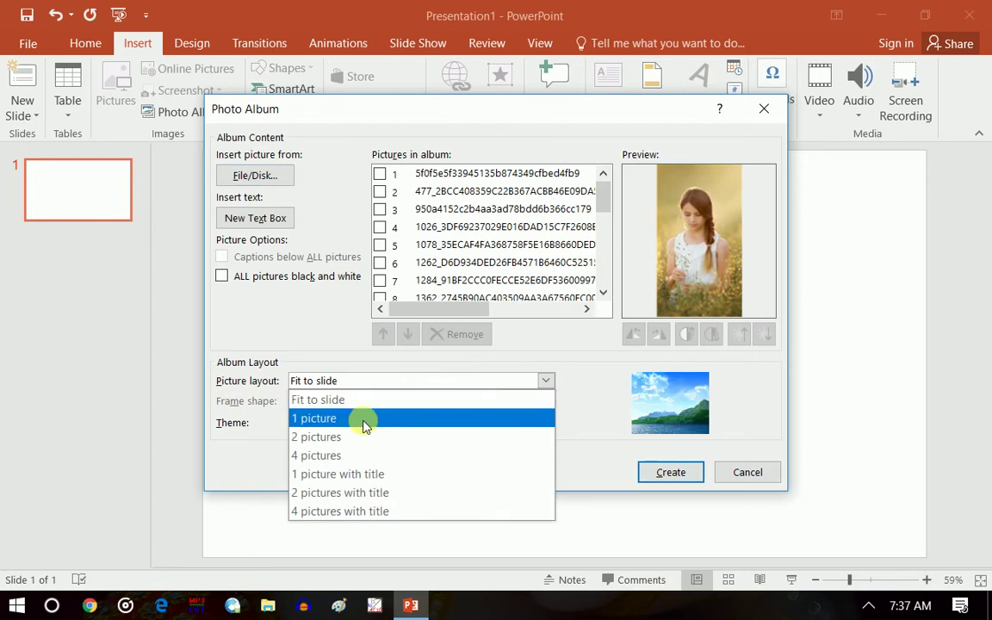
click(334, 416)
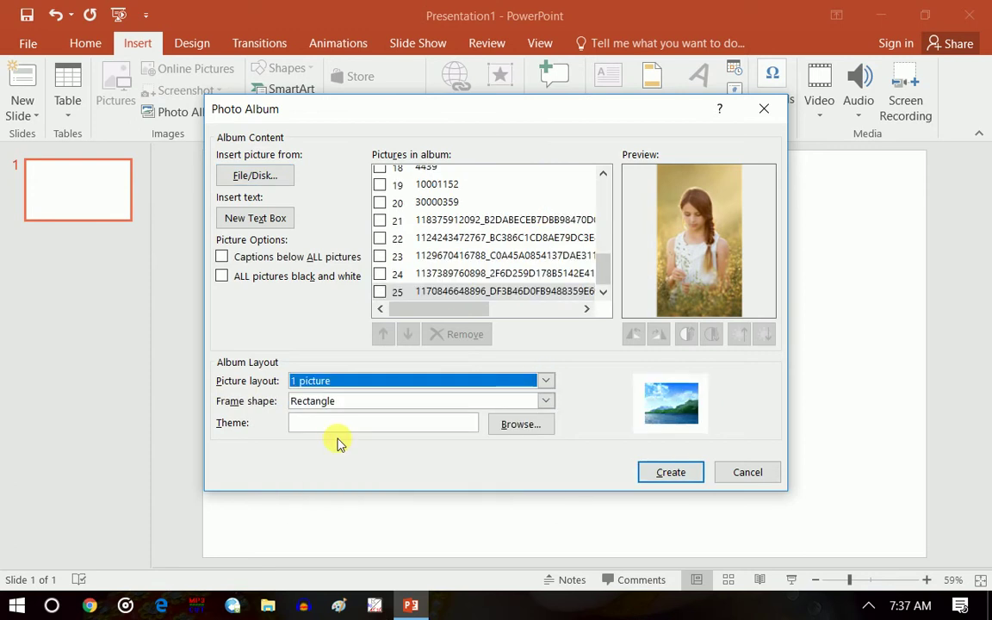
click(545, 382)
click(349, 420)
click(544, 381)
click(372, 420)
key(Down)
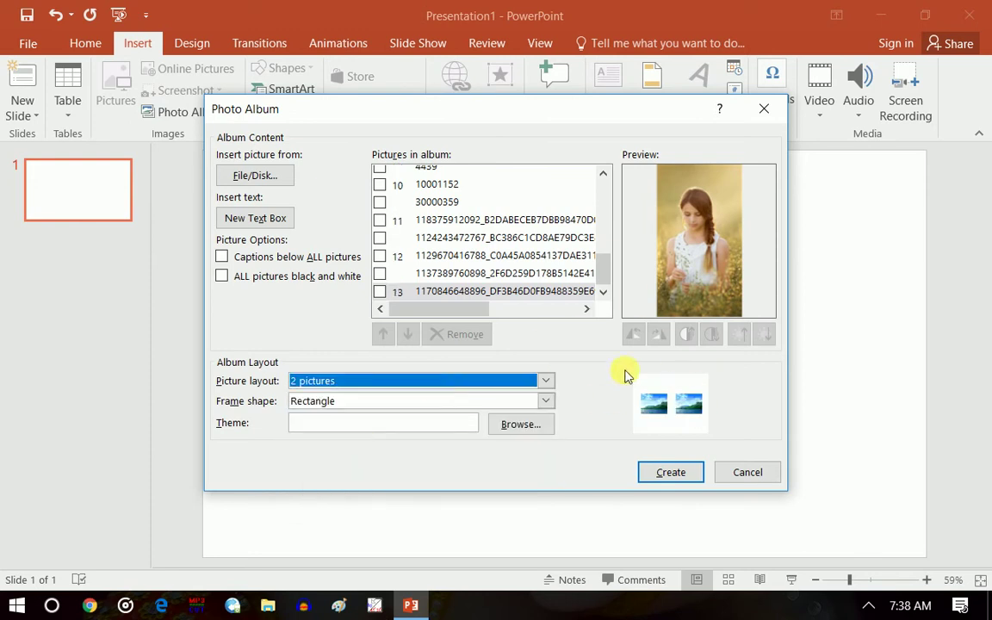
- Tick the checkboxes of the photos near the end of the picture list
click(388, 292)
click(380, 273)
click(380, 291)
click(380, 273)
click(380, 256)
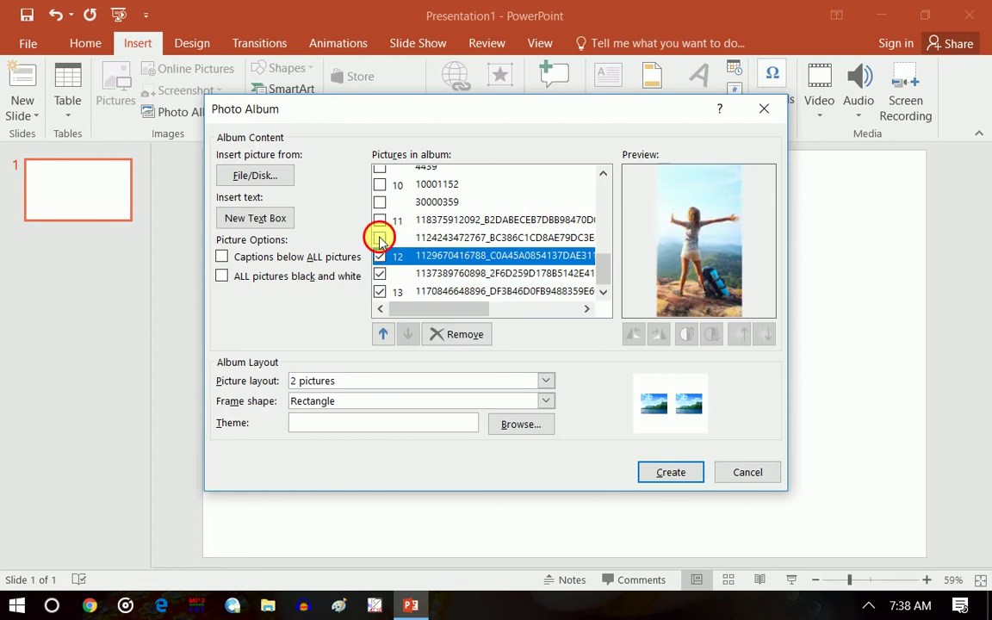
click(380, 237)
click(380, 219)
click(380, 201)
click(380, 185)
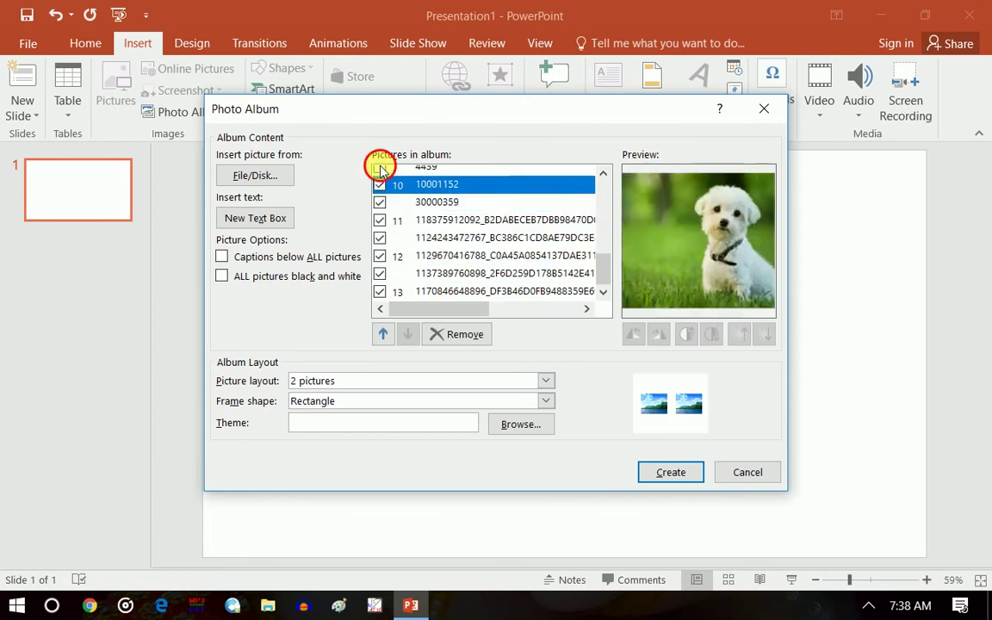
click(380, 168)
- Tick the first seven pictures at the top of the list
drag(603, 270, 603, 188)
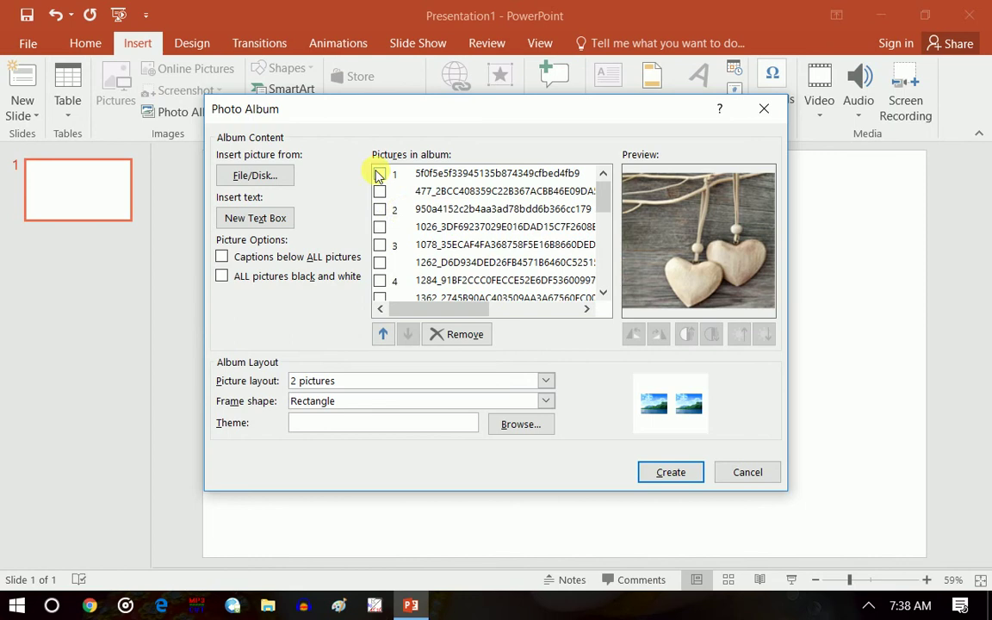
click(380, 173)
click(380, 192)
click(380, 208)
click(380, 226)
click(380, 245)
click(380, 262)
click(380, 280)
- Tick the next seven pictures further down the list
drag(604, 199, 603, 222)
click(380, 185)
click(380, 203)
click(380, 220)
click(380, 238)
click(379, 257)
click(380, 274)
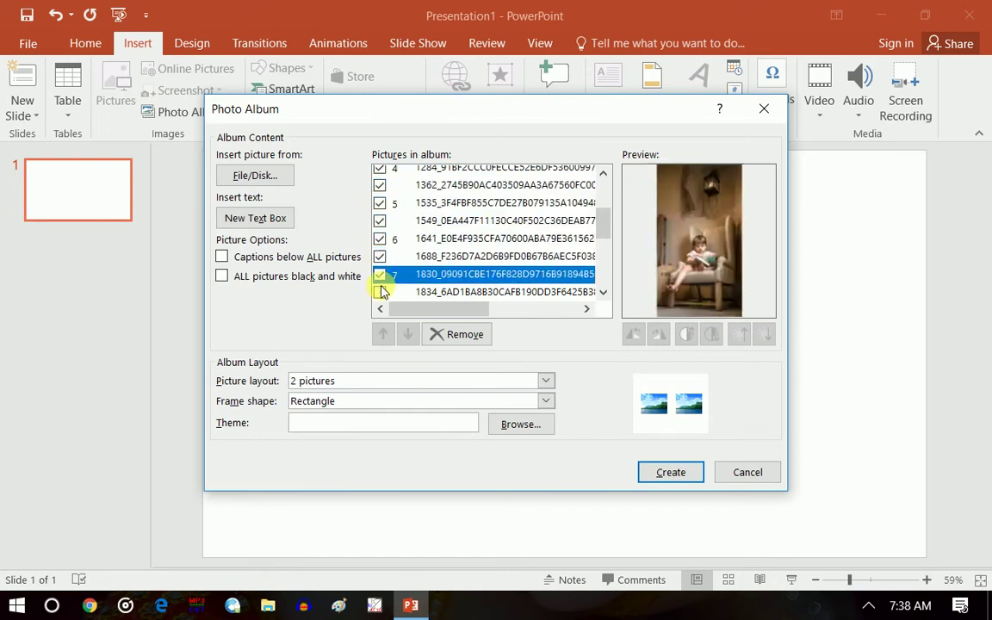
click(380, 293)
- Tick the remaining horse and couple pictures and set the frame shape to Simple Frame, Black
drag(605, 217, 603, 266)
click(379, 179)
click(380, 198)
click(417, 216)
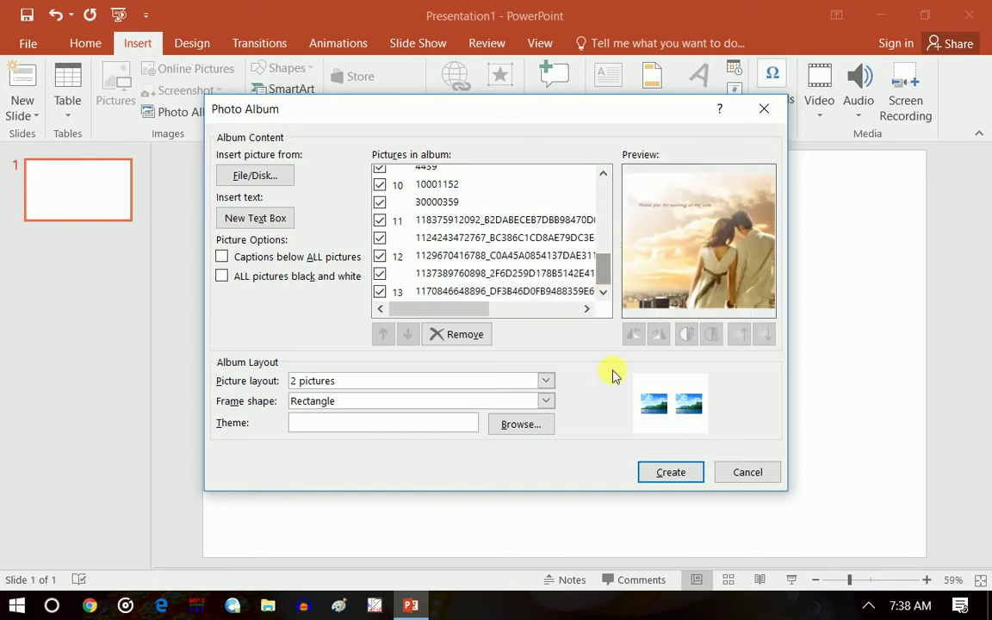
click(494, 408)
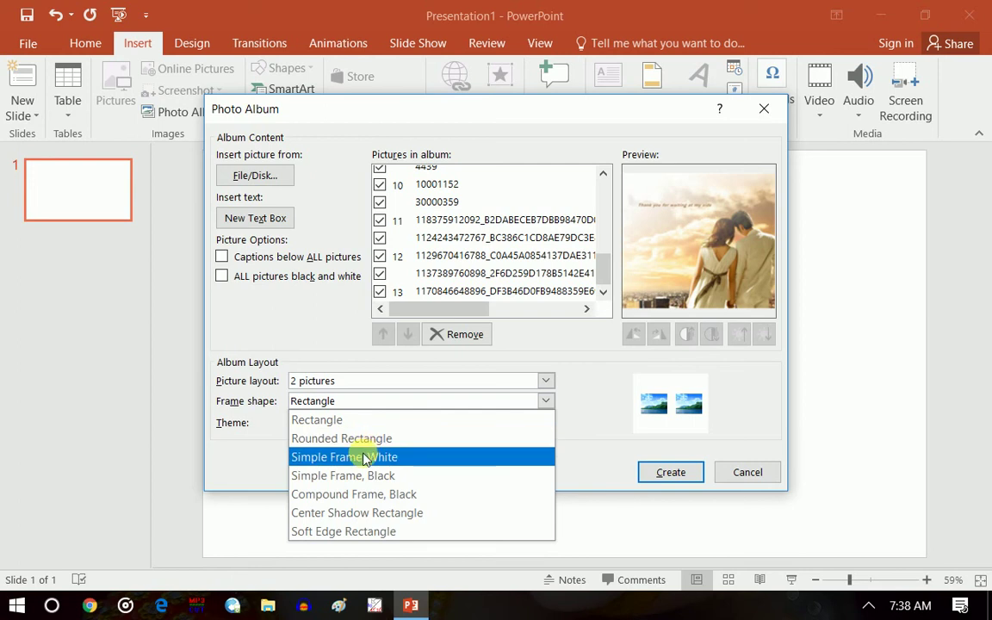
click(364, 477)
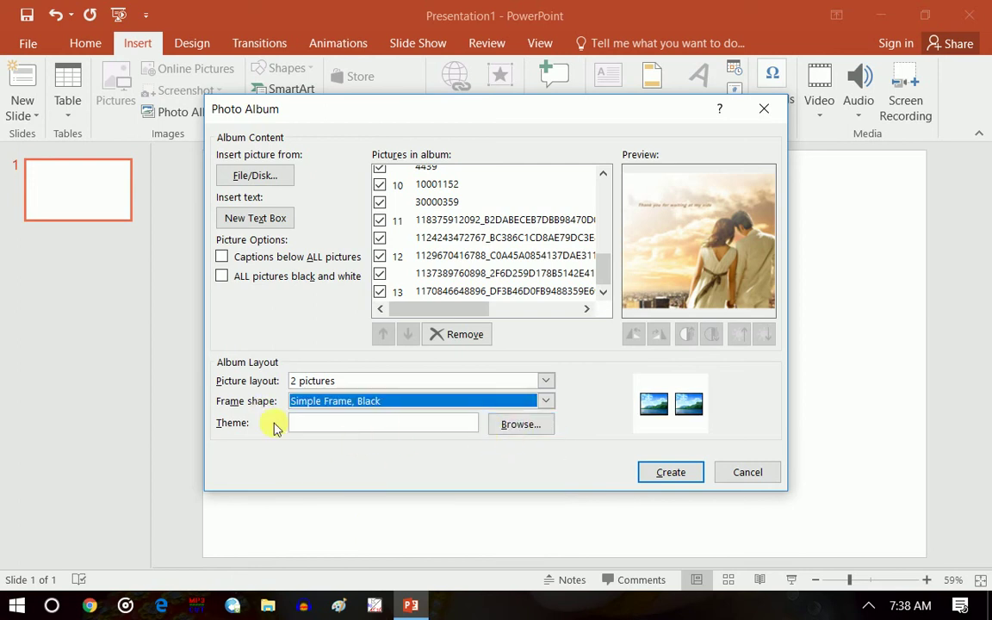
- Apply the Integral theme to the album and create the 14-slide presentation
click(532, 426)
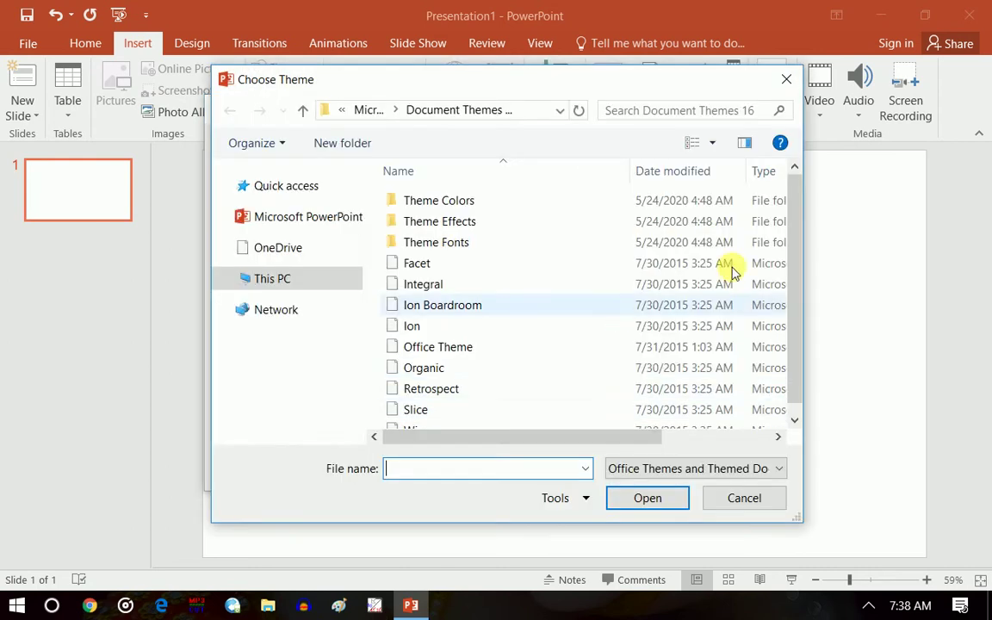
scroll(797, 246, down, 1)
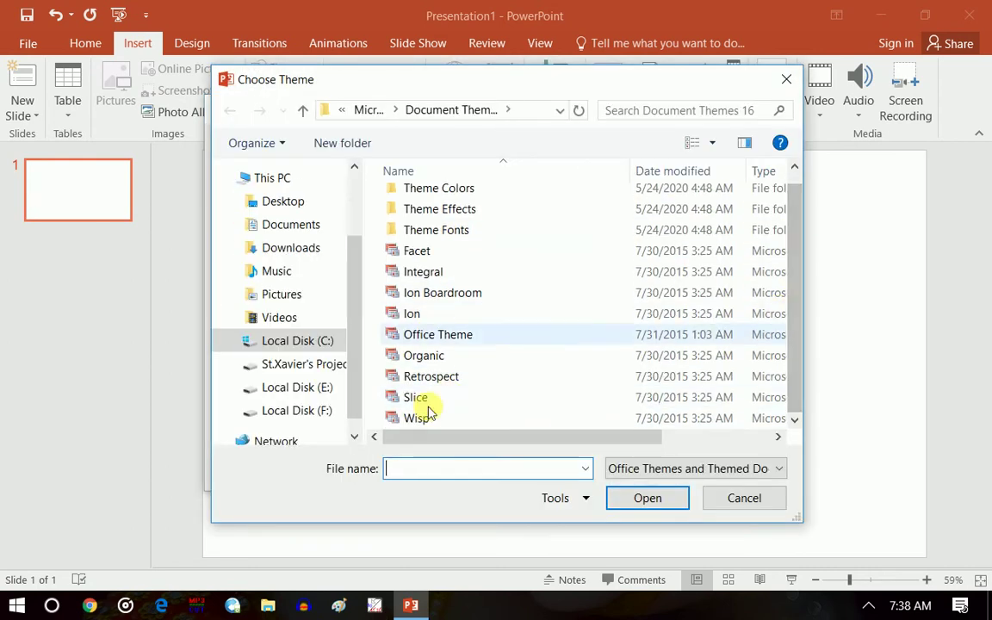
click(439, 272)
click(648, 497)
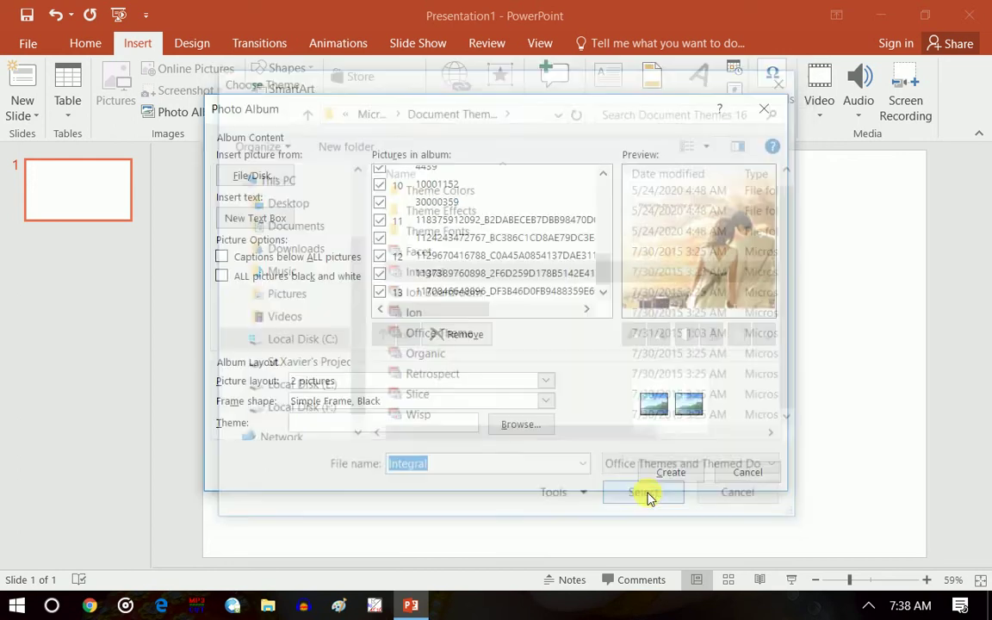
click(671, 473)
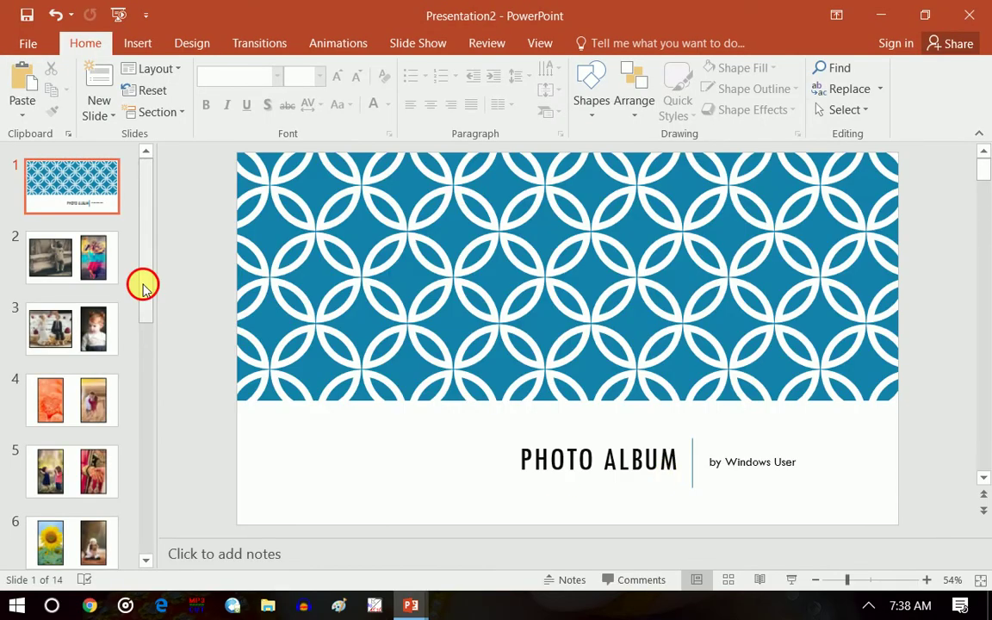
- Add WordArt reading 'Thank you' to slide 14 and position it beside the photo
drag(143, 288, 135, 538)
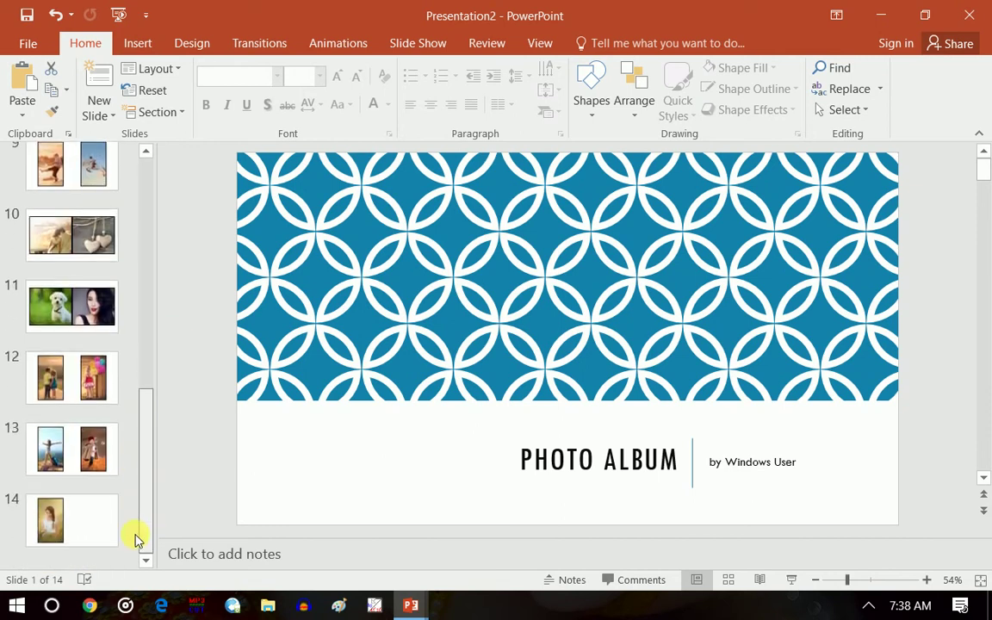
click(100, 519)
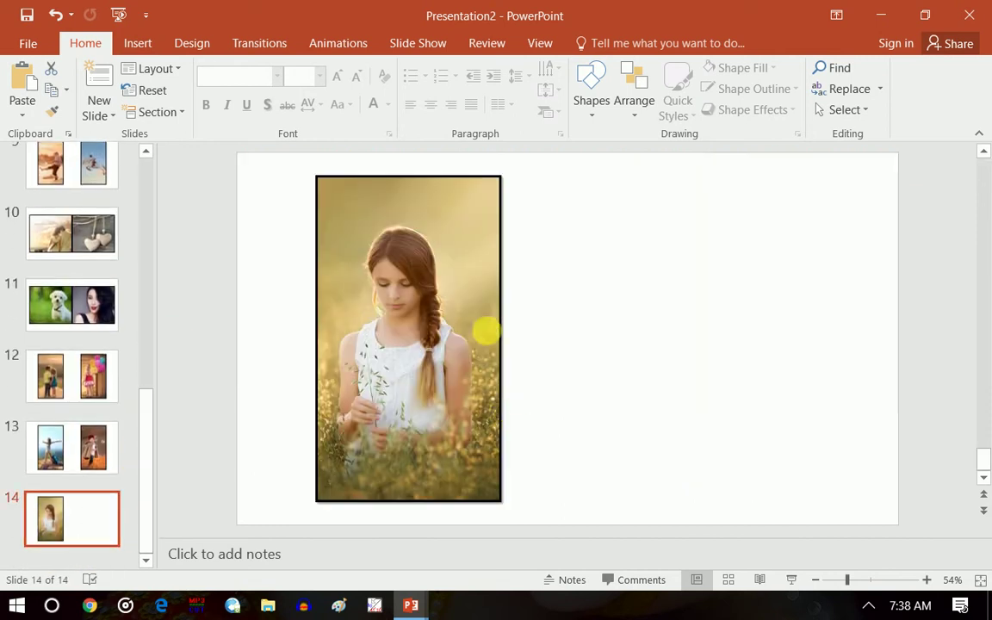
click(137, 43)
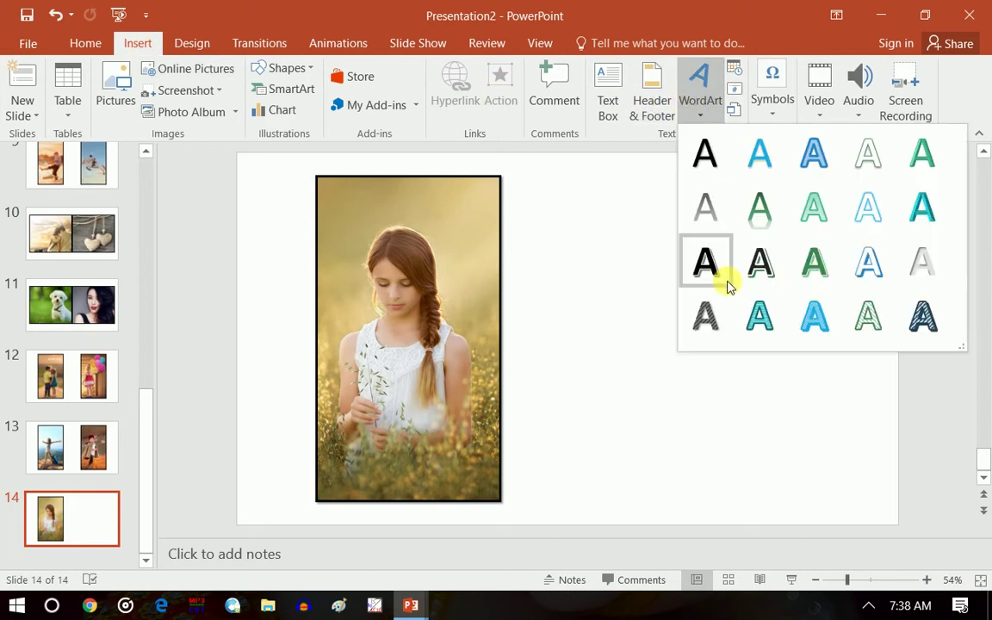
click(720, 274)
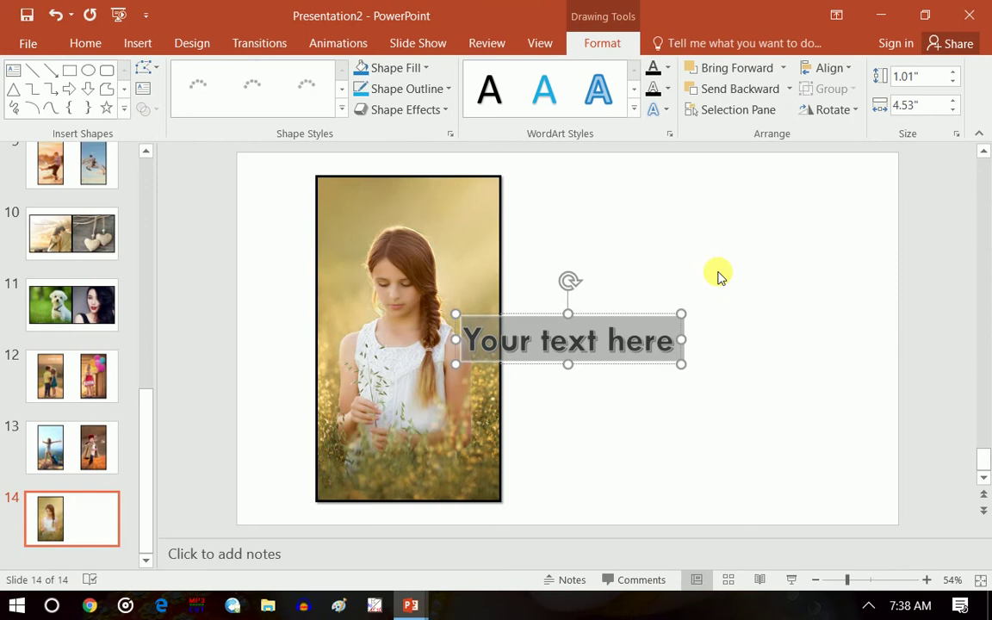
text(Thank)
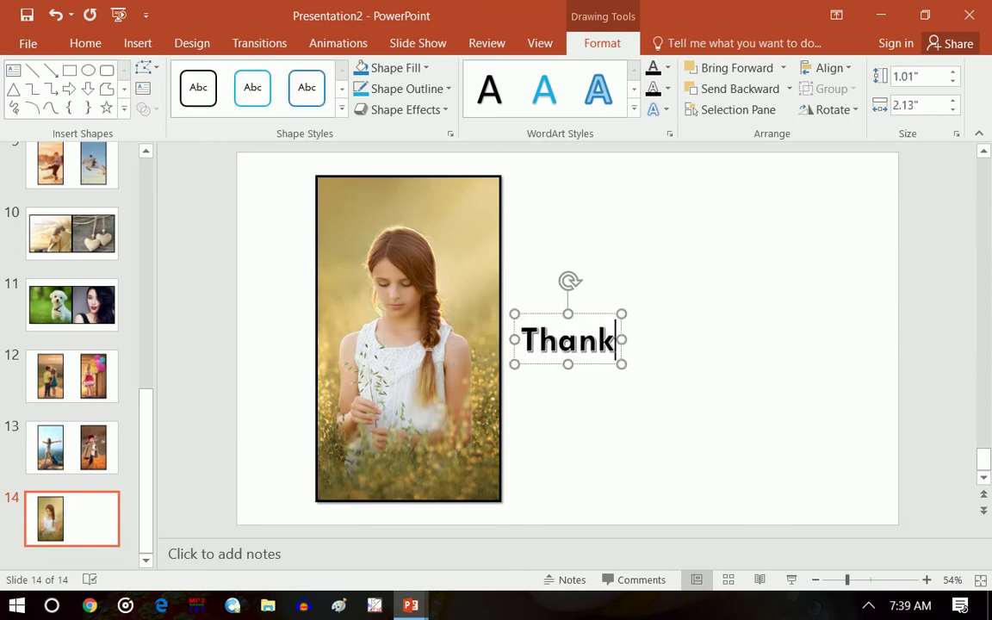
text( you)
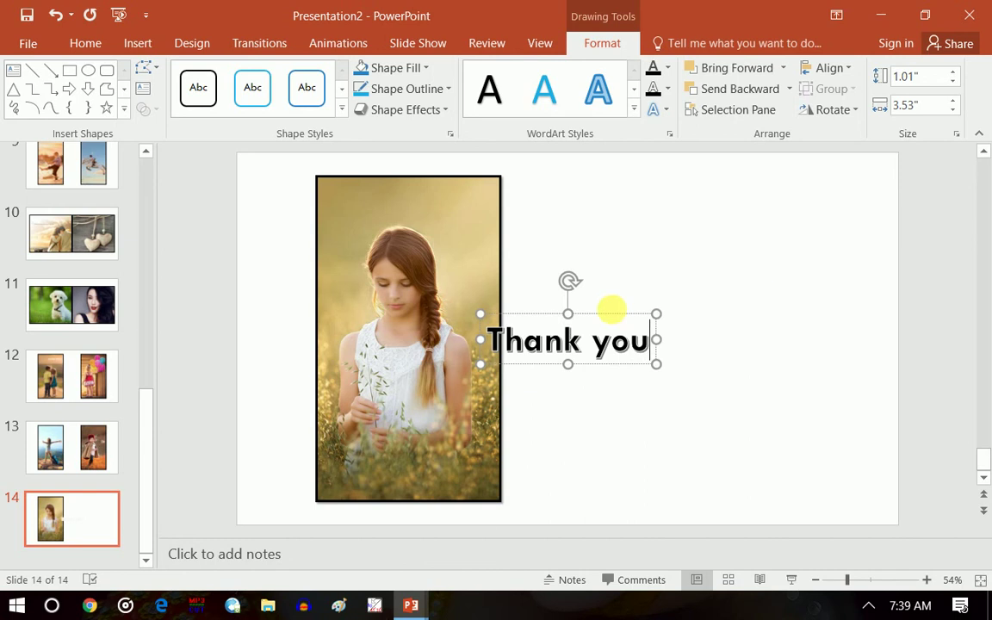
drag(614, 317, 693, 312)
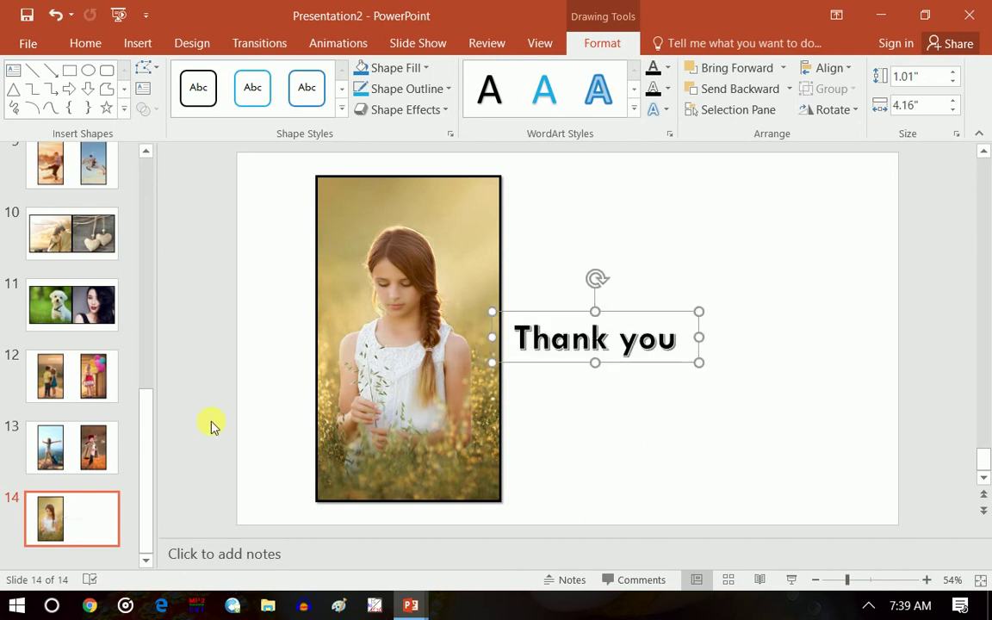
click(158, 299)
scroll(156, 234, up, 3)
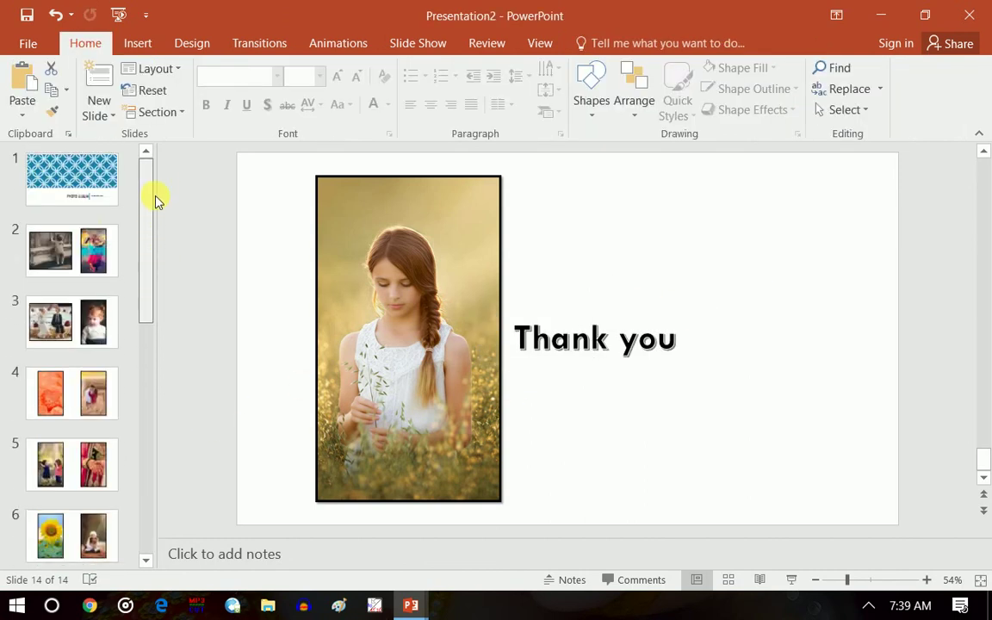
- Insert a song from the Desktop audio folder onto slide 1 as Audio on My PC
click(62, 195)
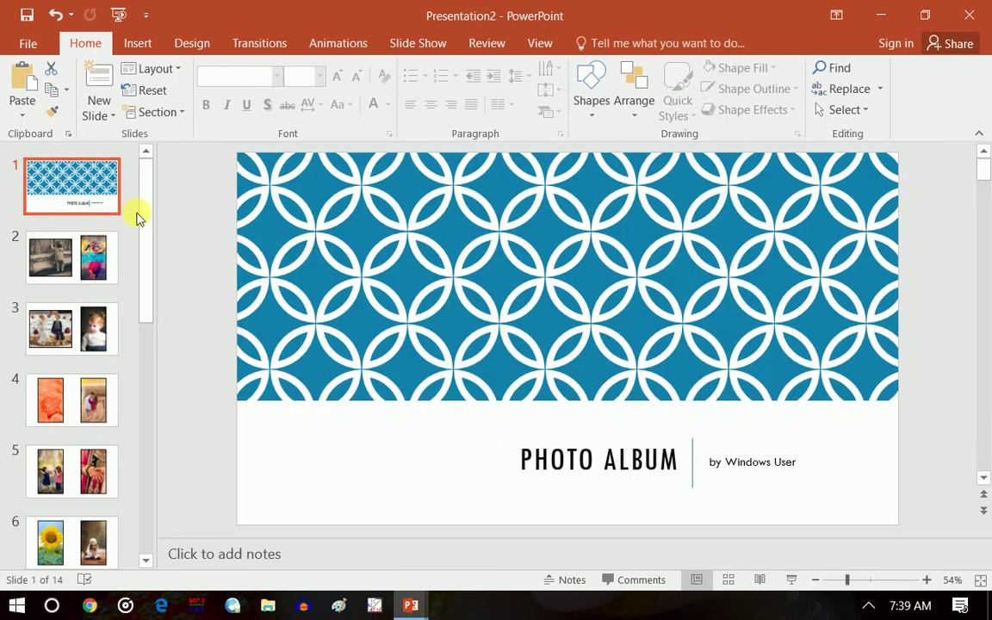
click(140, 45)
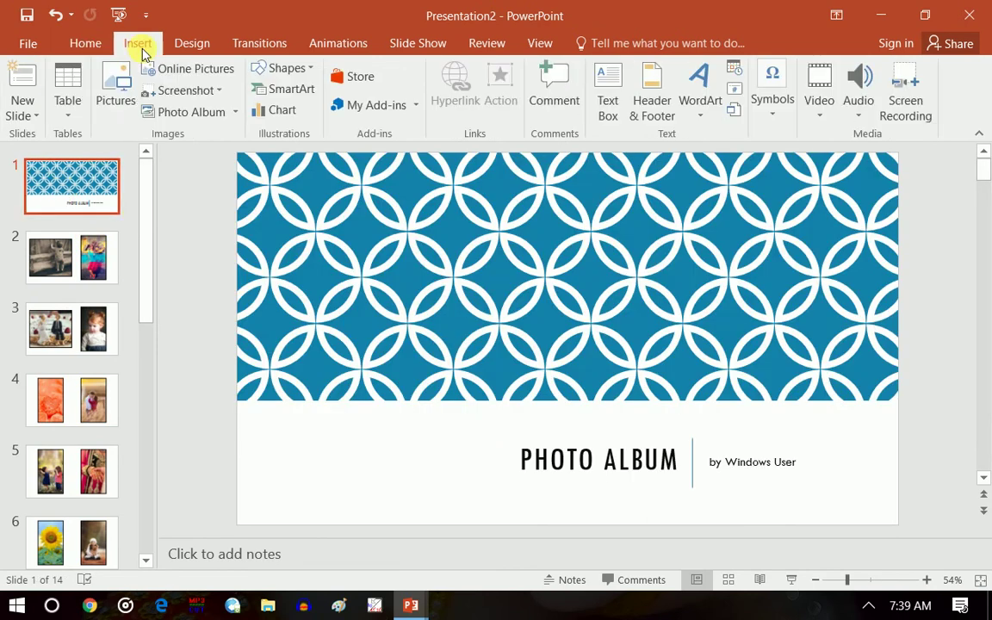
click(860, 118)
click(902, 139)
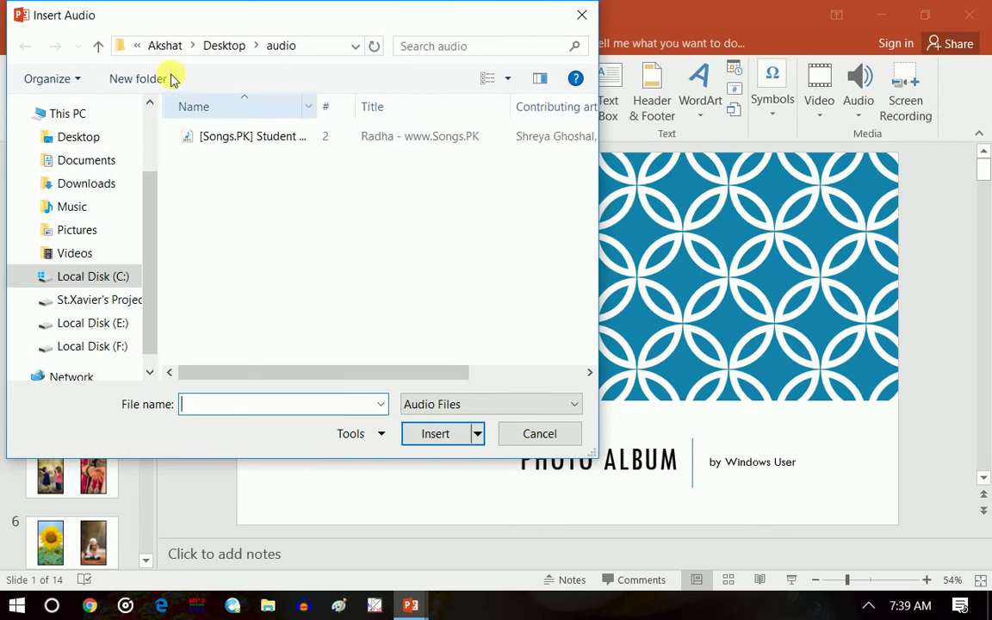
click(90, 137)
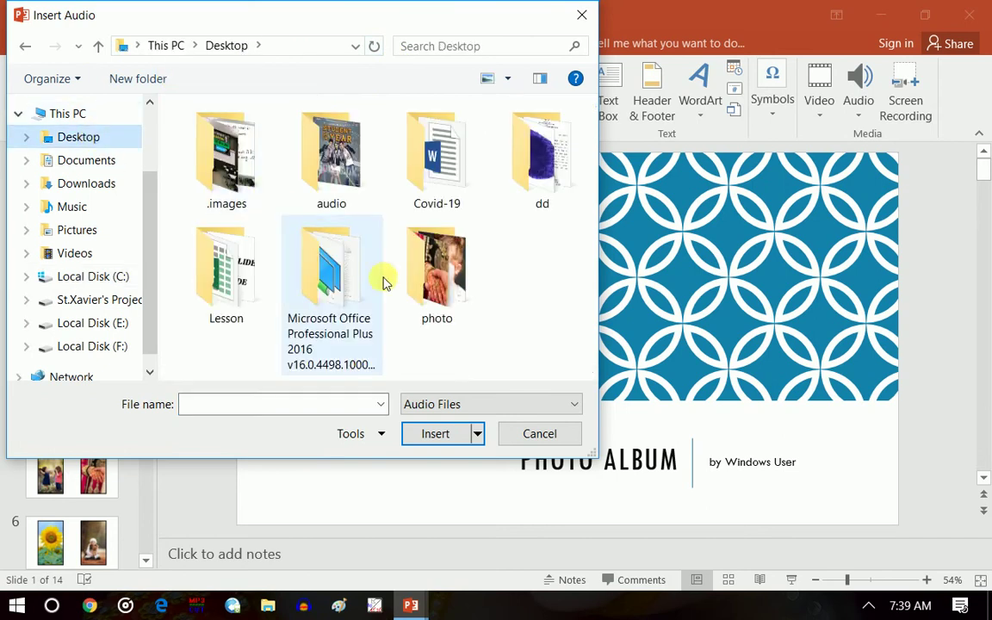
double_click(349, 177)
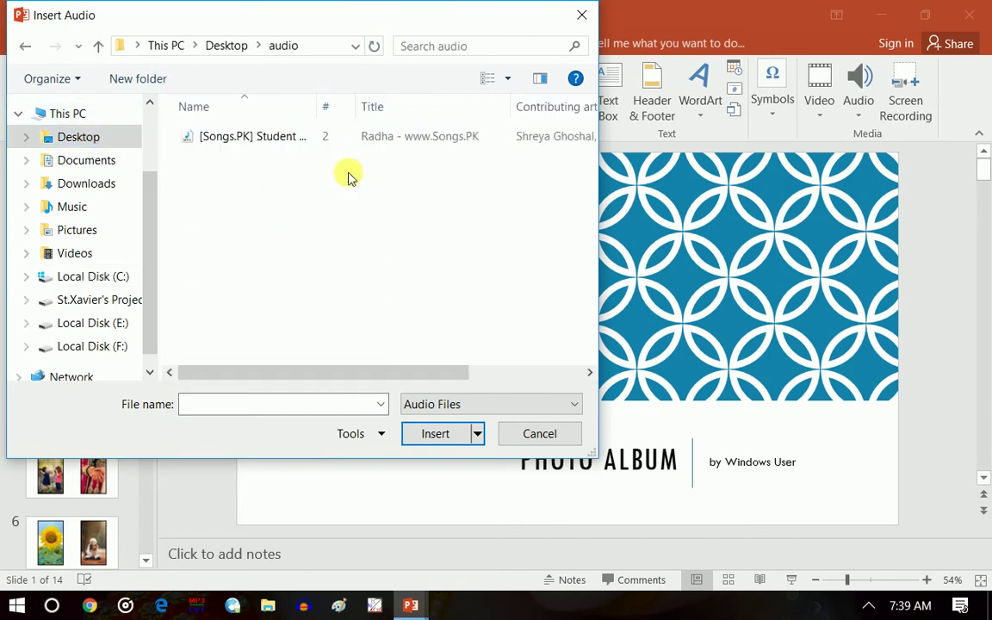
click(244, 137)
click(441, 433)
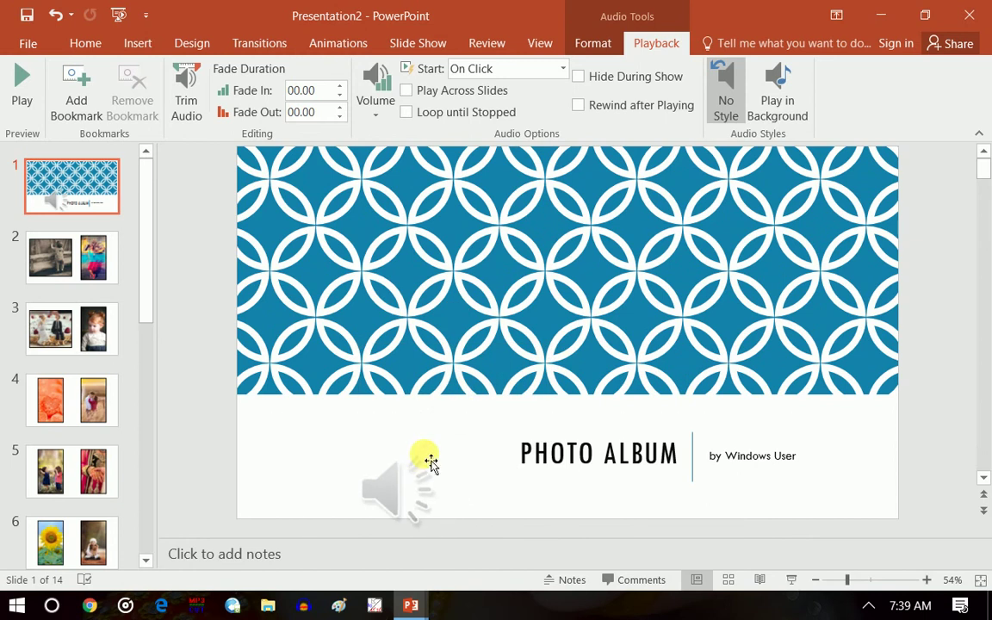
- Shrink the speaker icon and move it up on the title slide
drag(541, 347, 430, 458)
drag(386, 491, 381, 450)
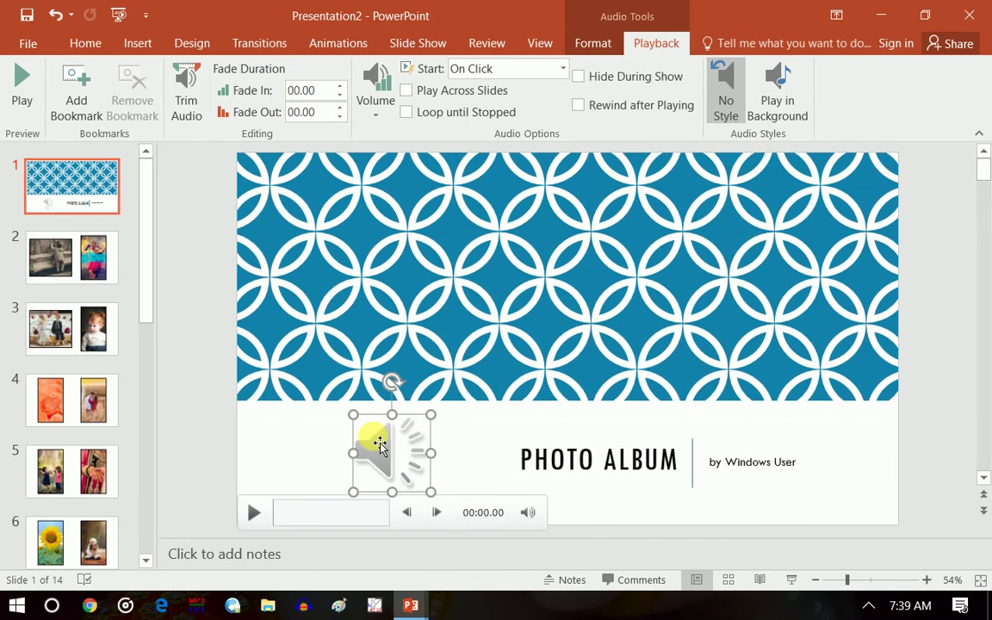
click(483, 444)
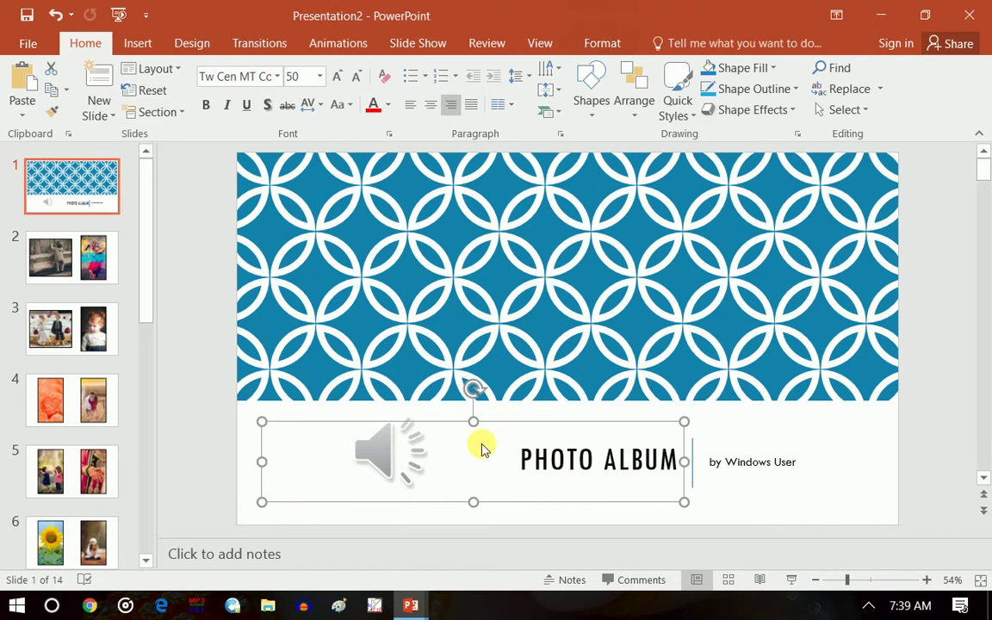
click(412, 431)
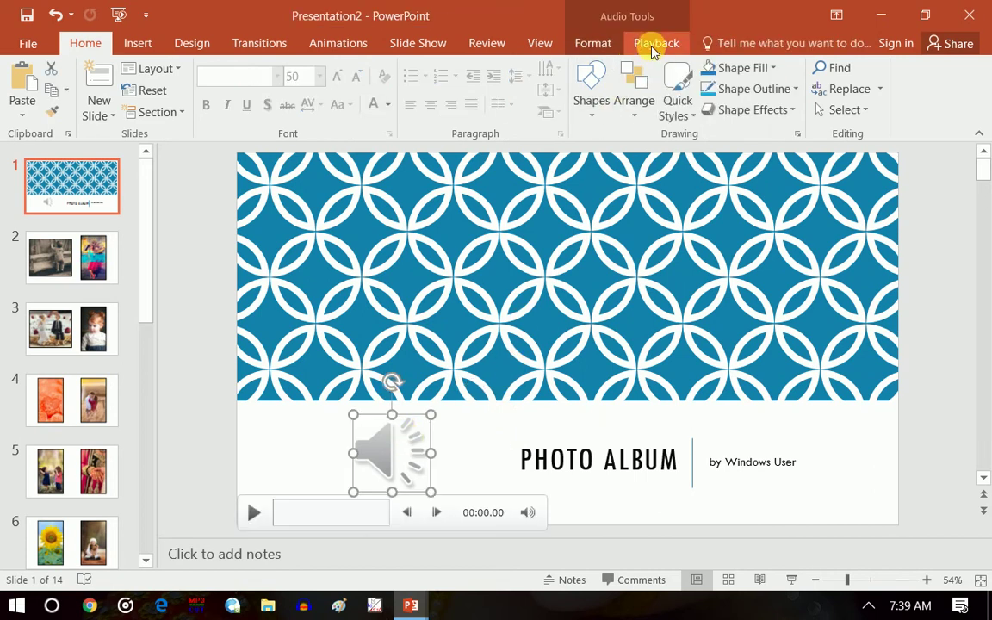
- Set the song to start Automatically, then preview it and stop playback
click(655, 45)
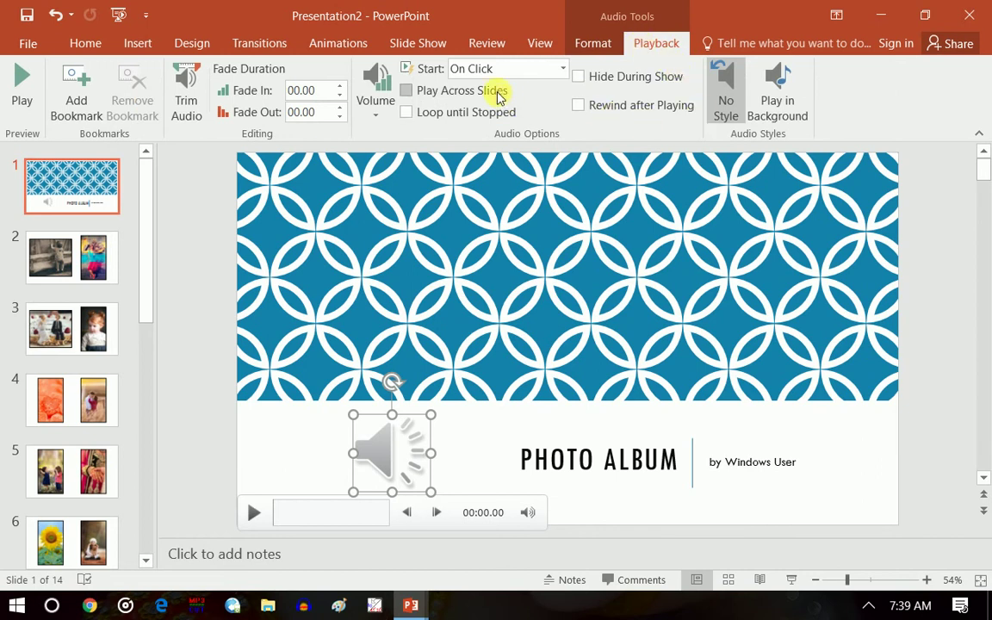
click(565, 69)
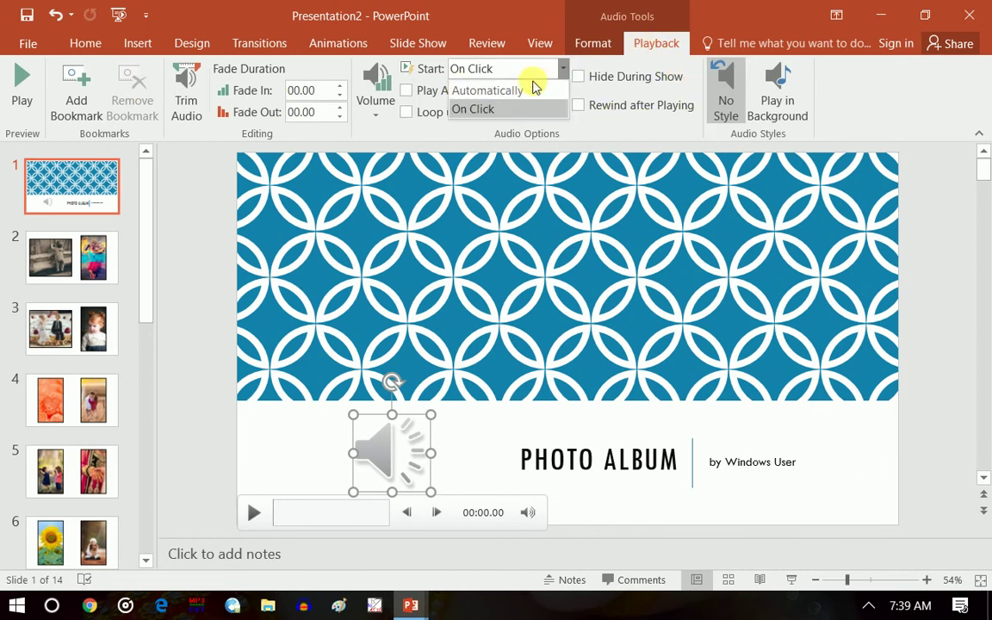
click(512, 90)
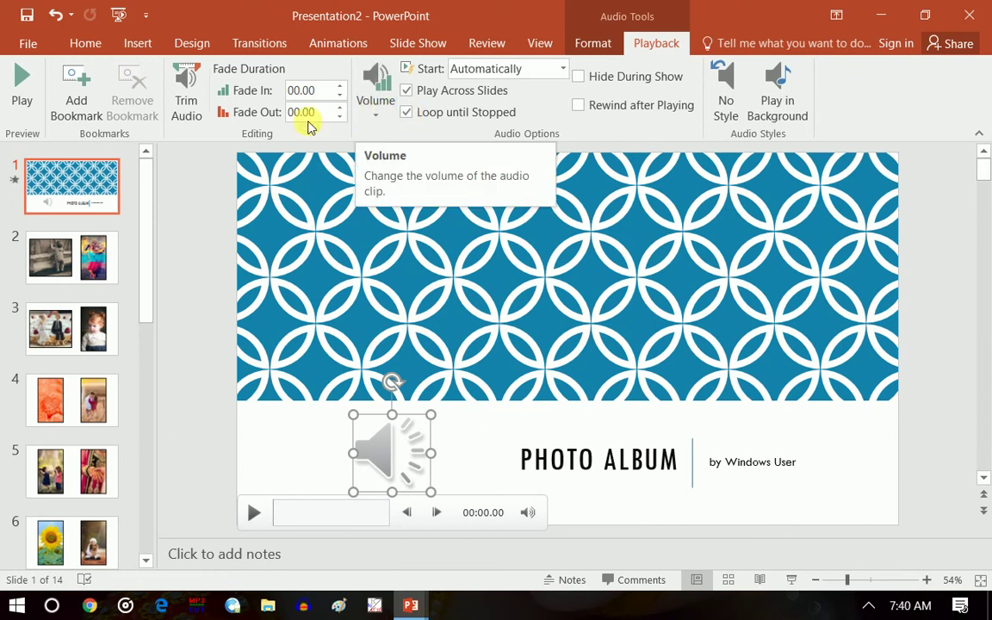
click(26, 100)
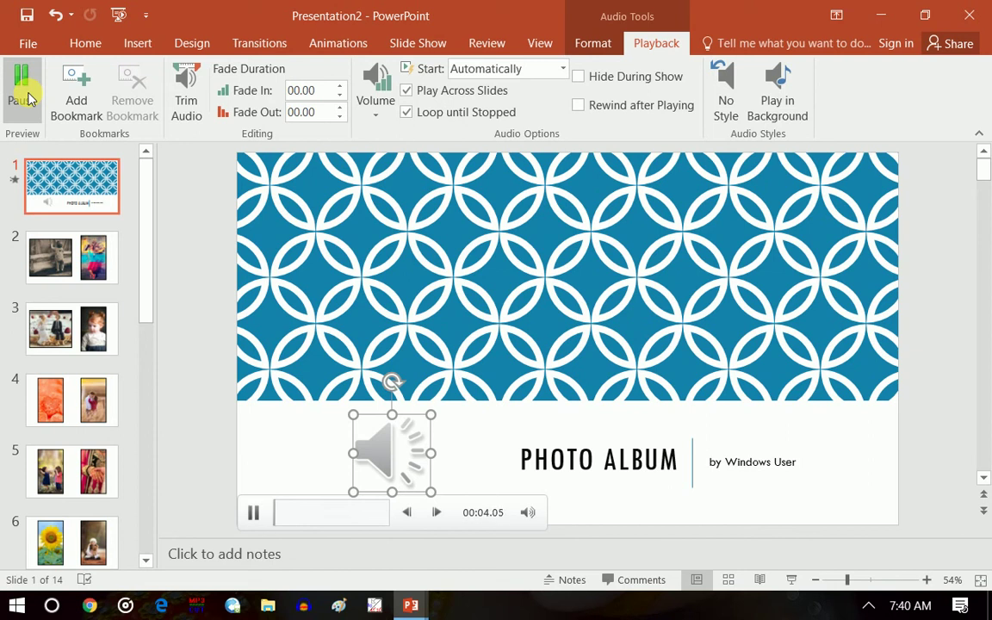
click(28, 98)
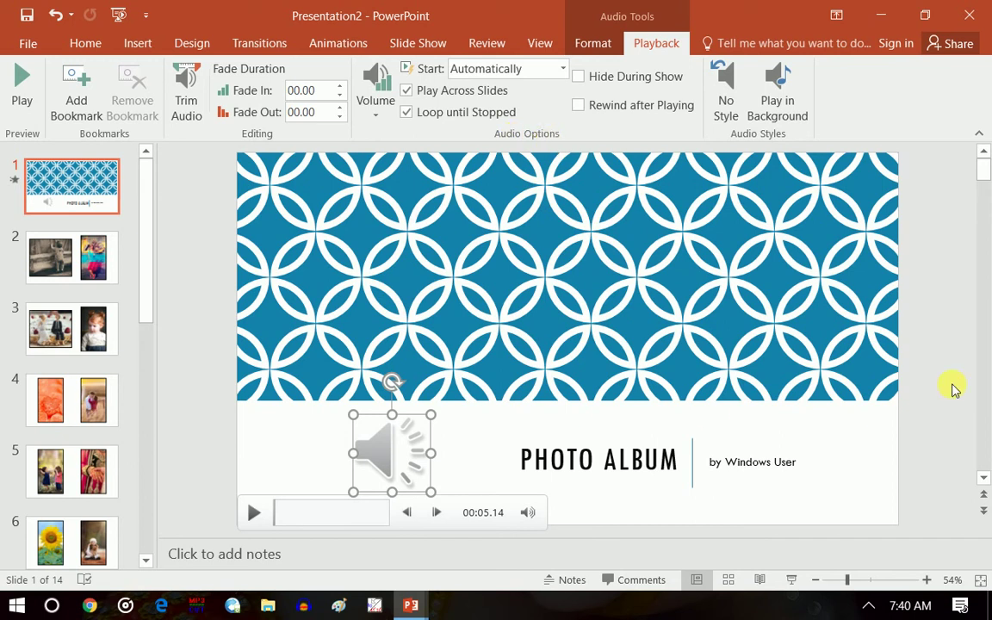
click(398, 274)
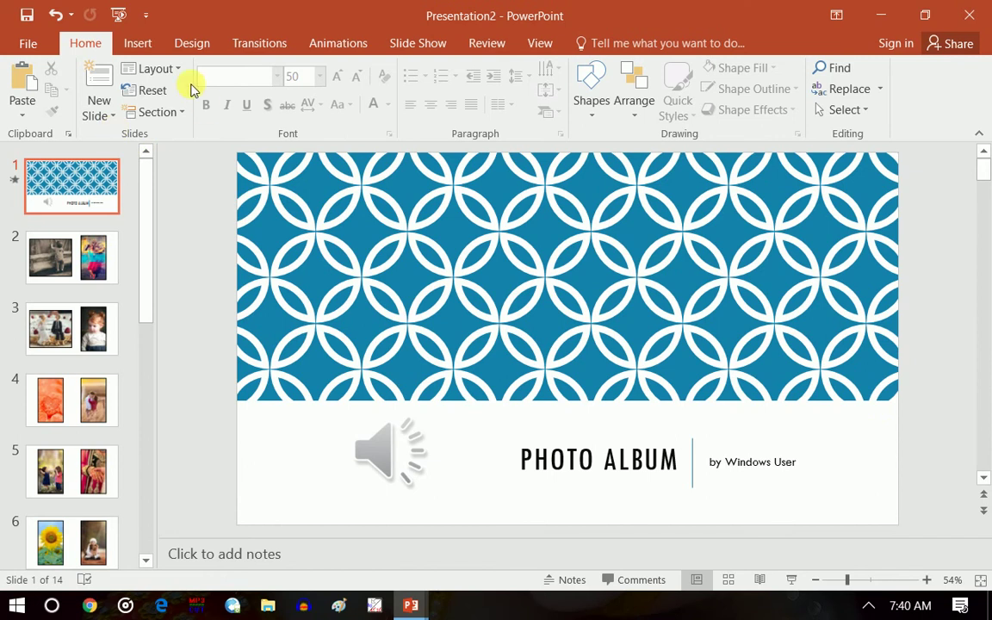
click(30, 43)
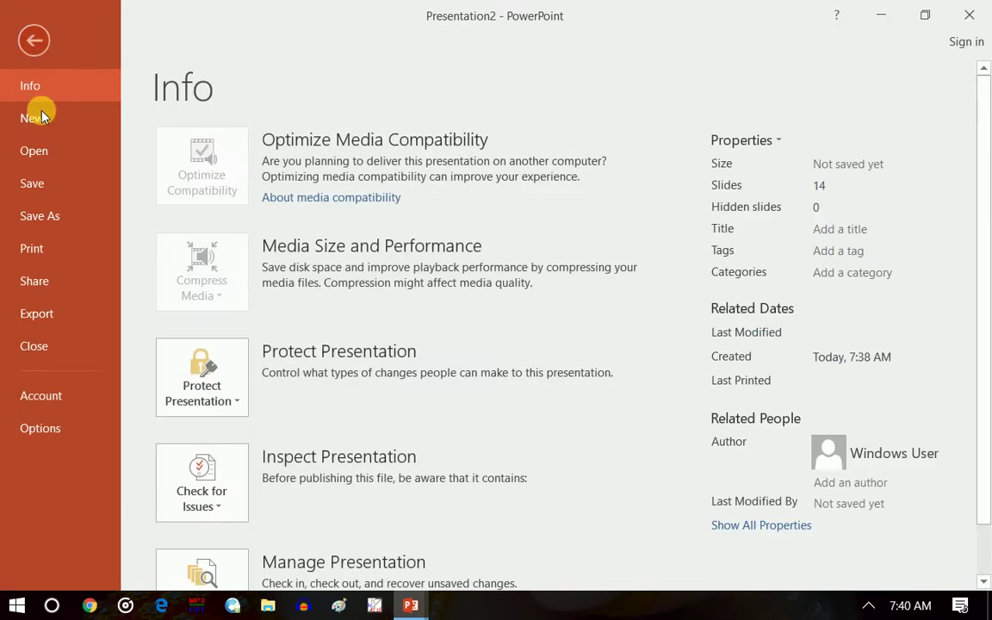
click(40, 216)
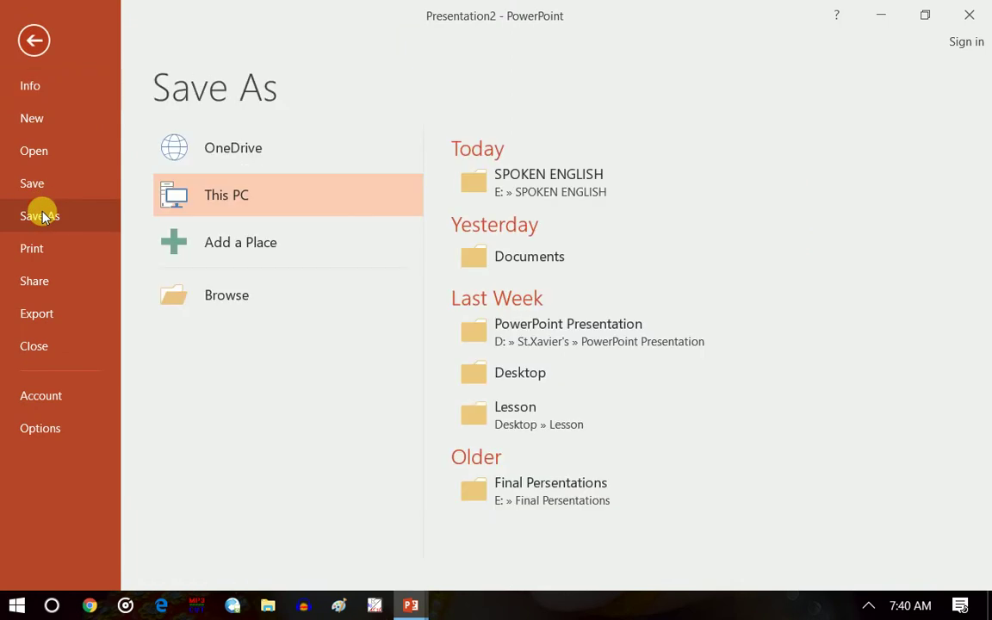
click(34, 41)
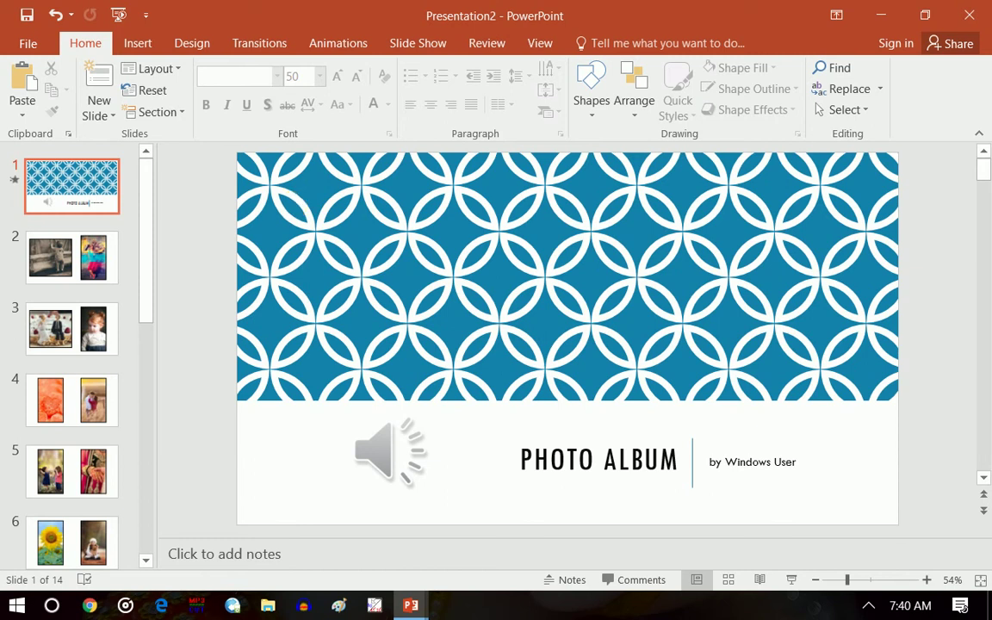
key(F5)
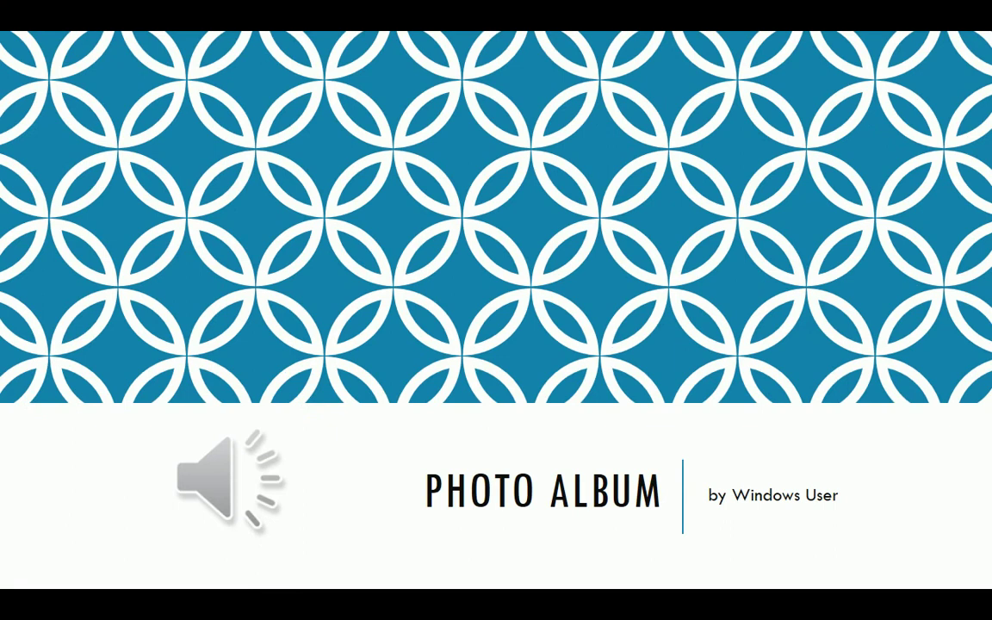
key(Escape)
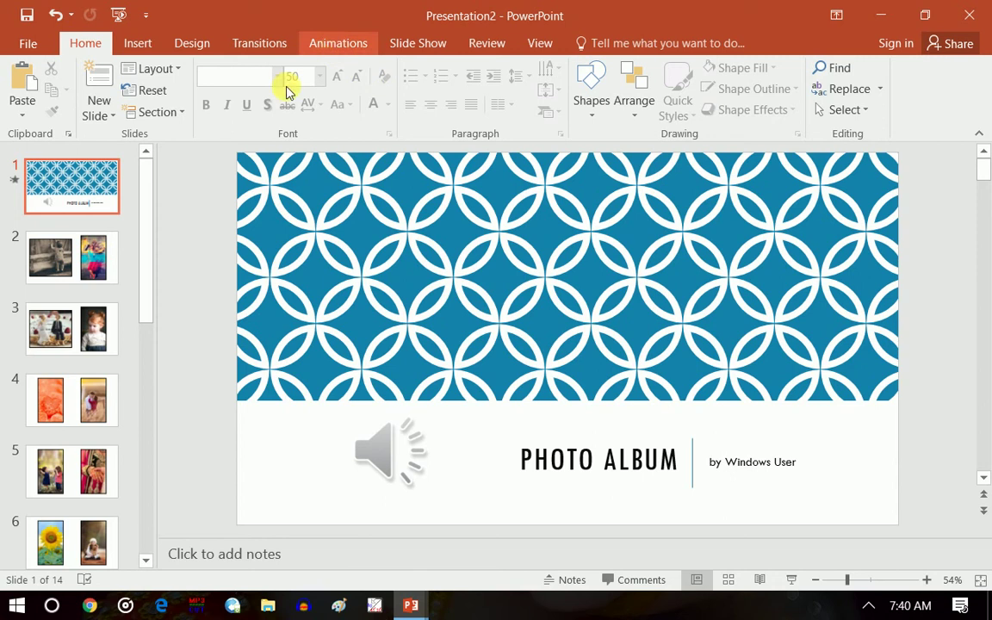
- Give slides 1 and 2 the Page Curl transition
click(264, 46)
click(84, 194)
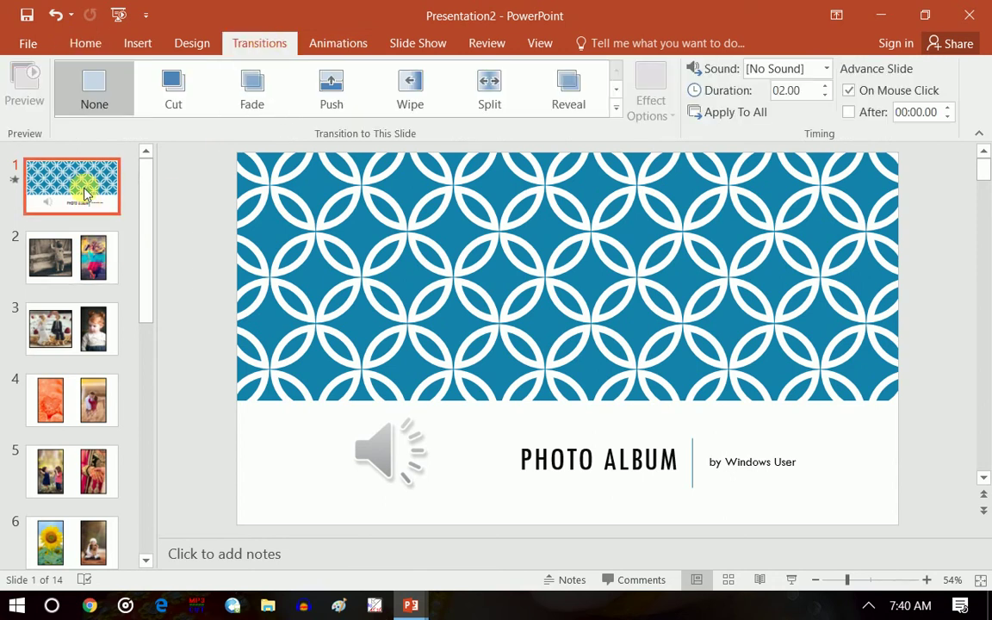
click(614, 91)
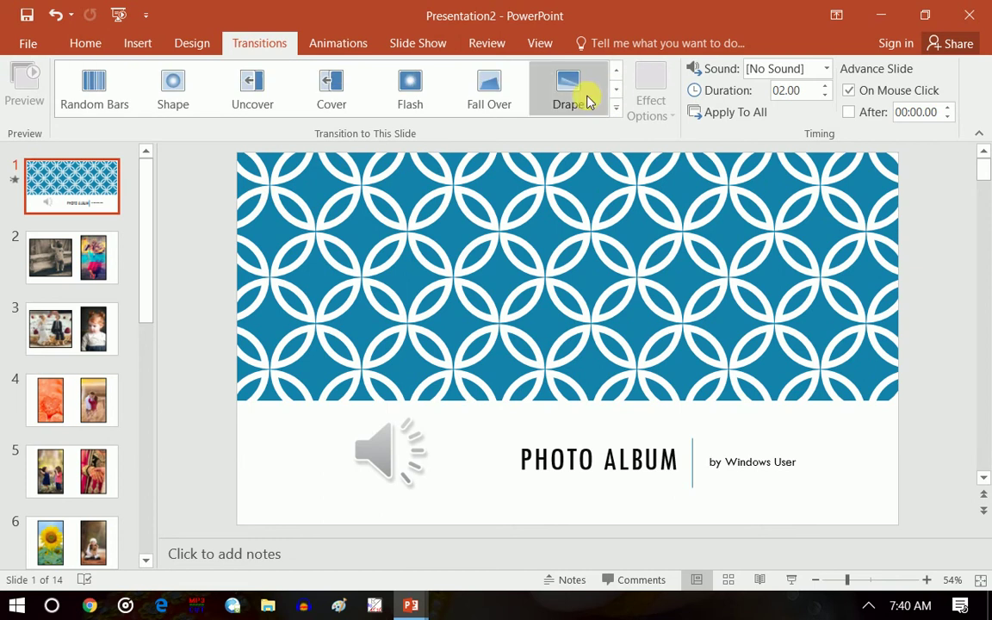
click(615, 91)
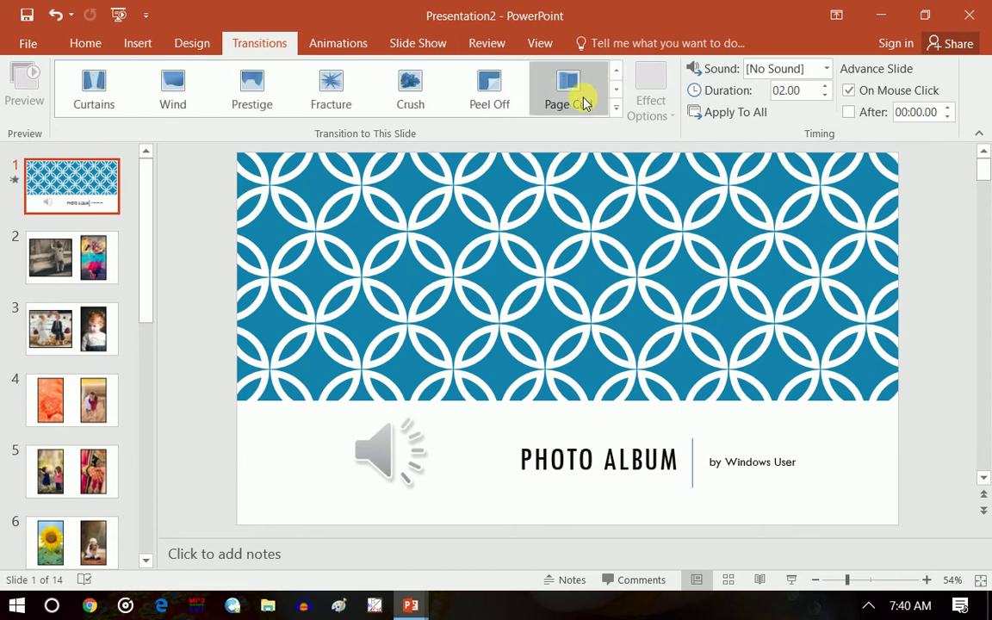
click(584, 102)
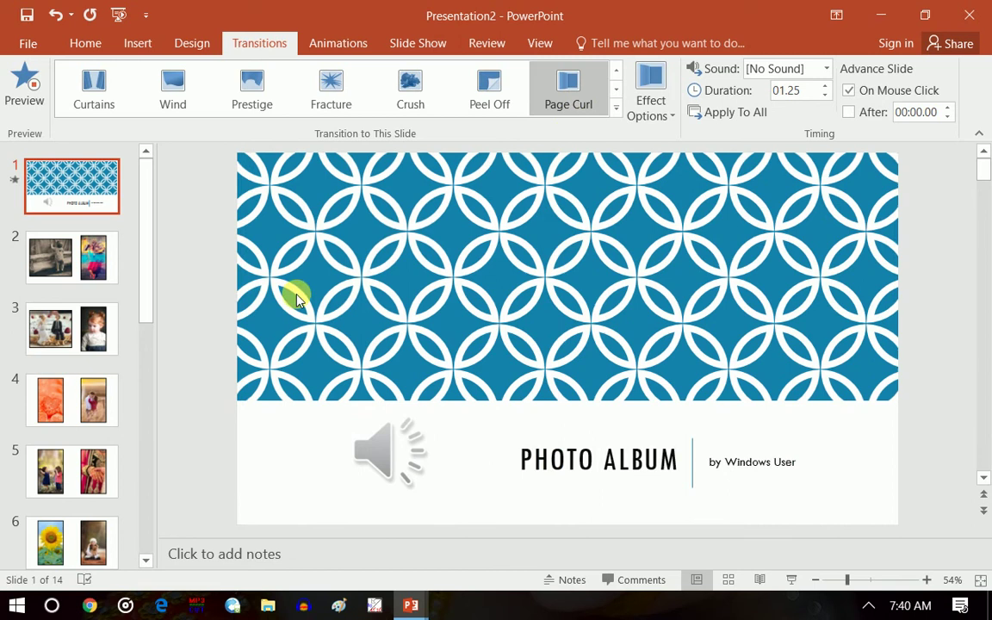
click(82, 269)
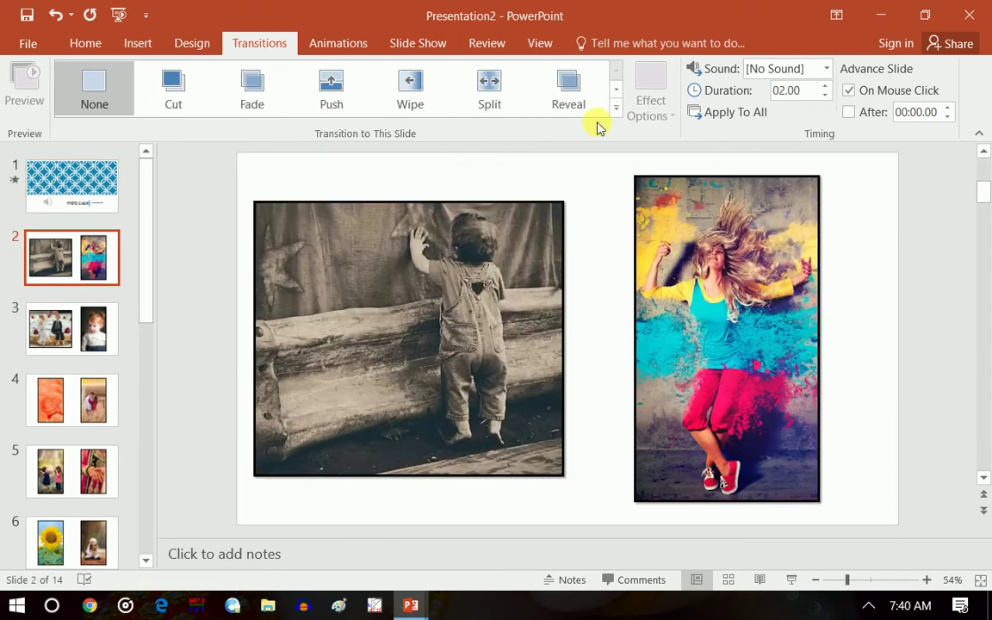
click(617, 91)
click(616, 91)
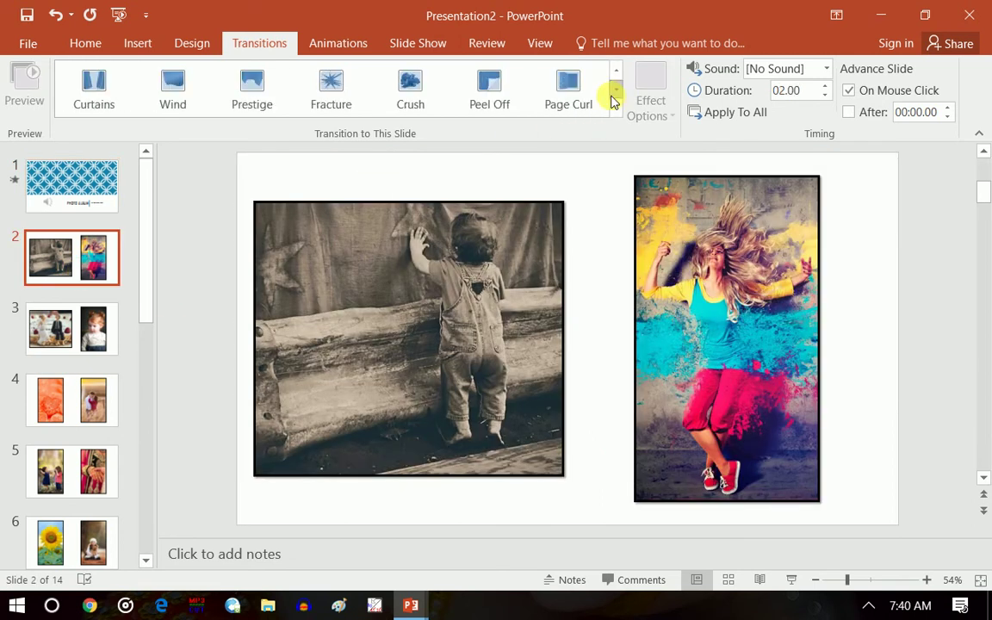
click(571, 98)
- Give slide 3 Split, slide 4 Page Curl and slide 5 Push transitions
click(110, 337)
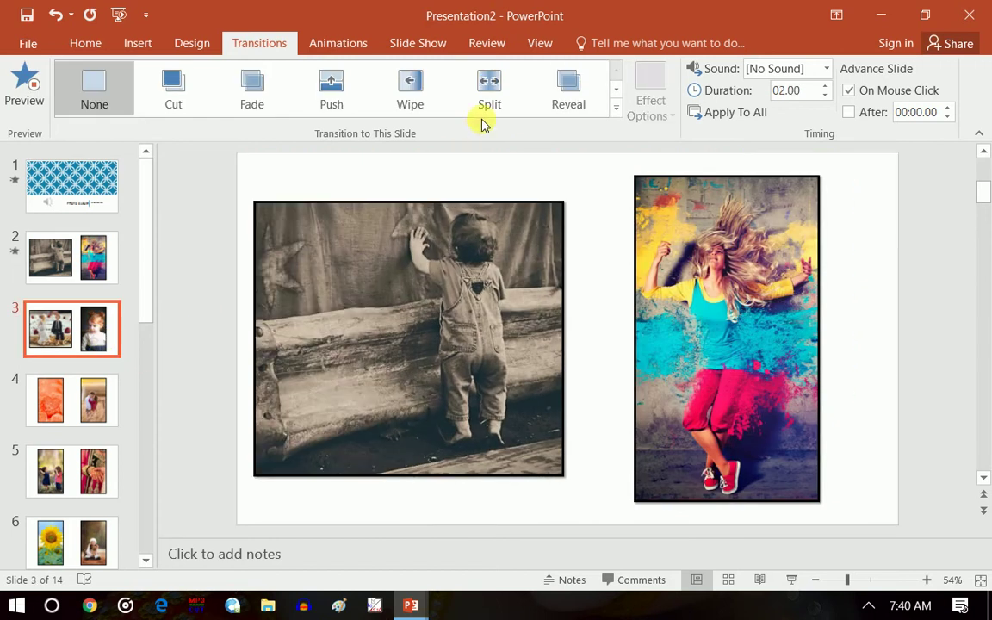
click(489, 95)
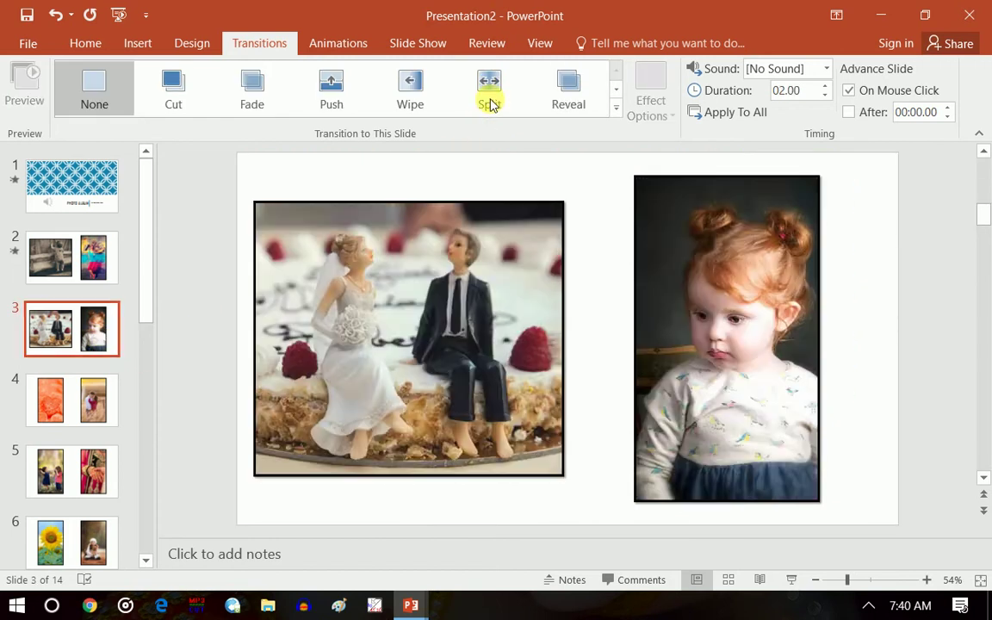
click(95, 394)
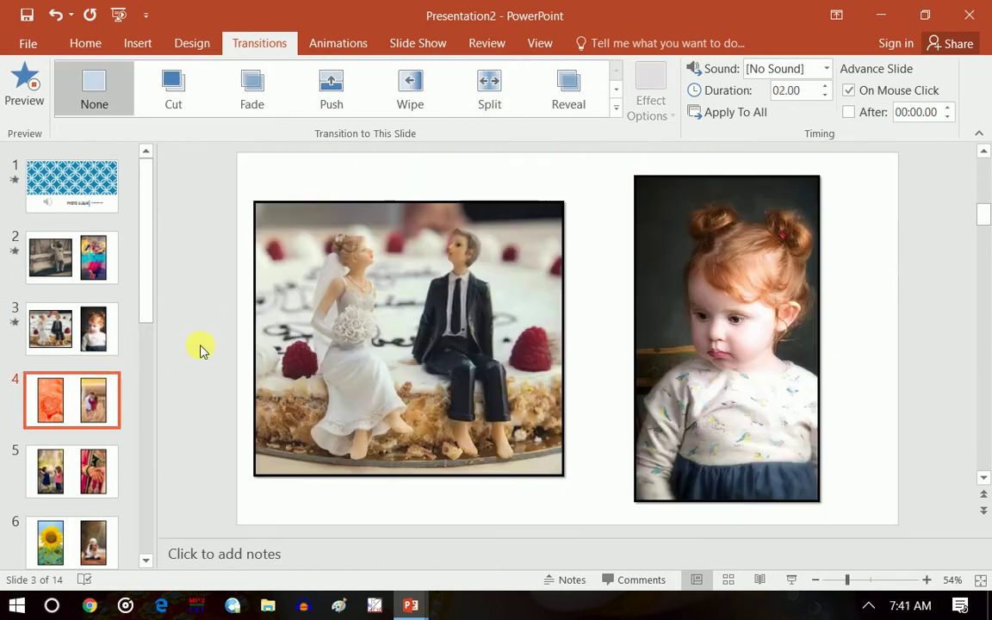
click(616, 89)
click(616, 89)
click(582, 102)
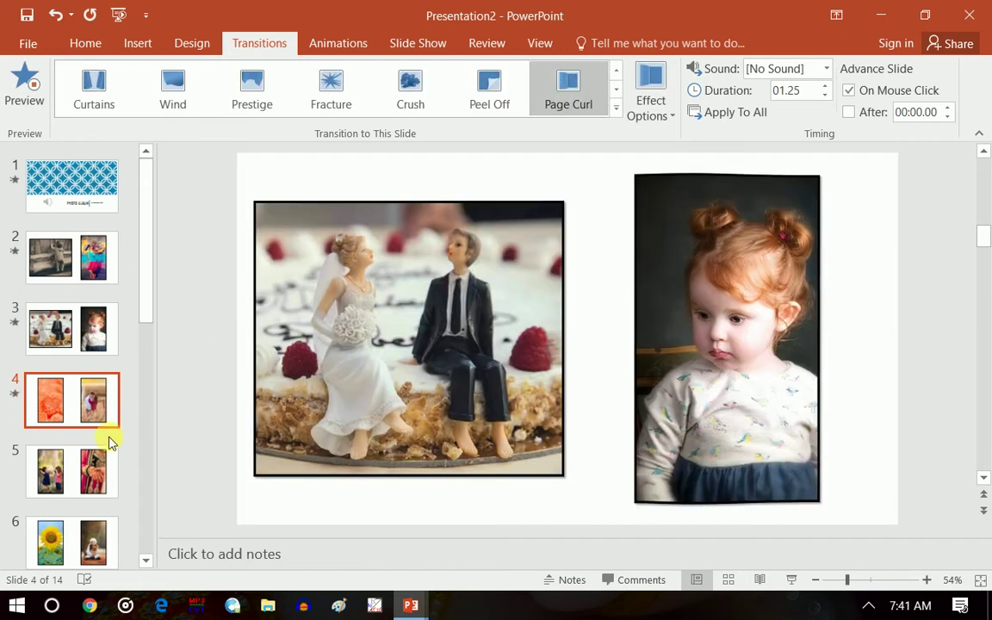
click(89, 450)
click(331, 86)
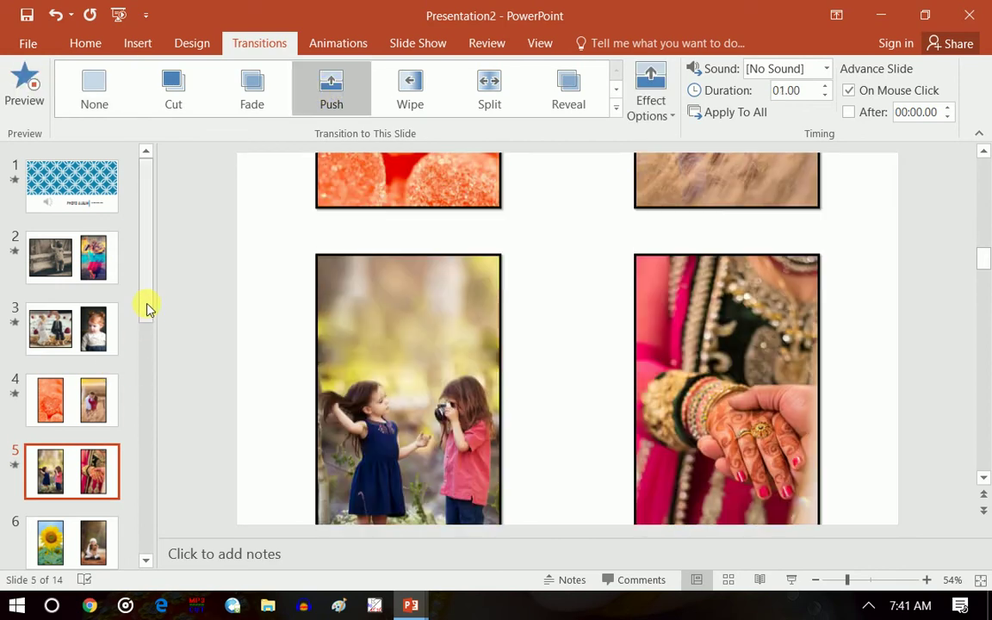
- Give slide 6 Wipe, slide 7 Fade and slide 8 Push transitions
scroll(147, 388, down, 1)
scroll(147, 392, down, 3)
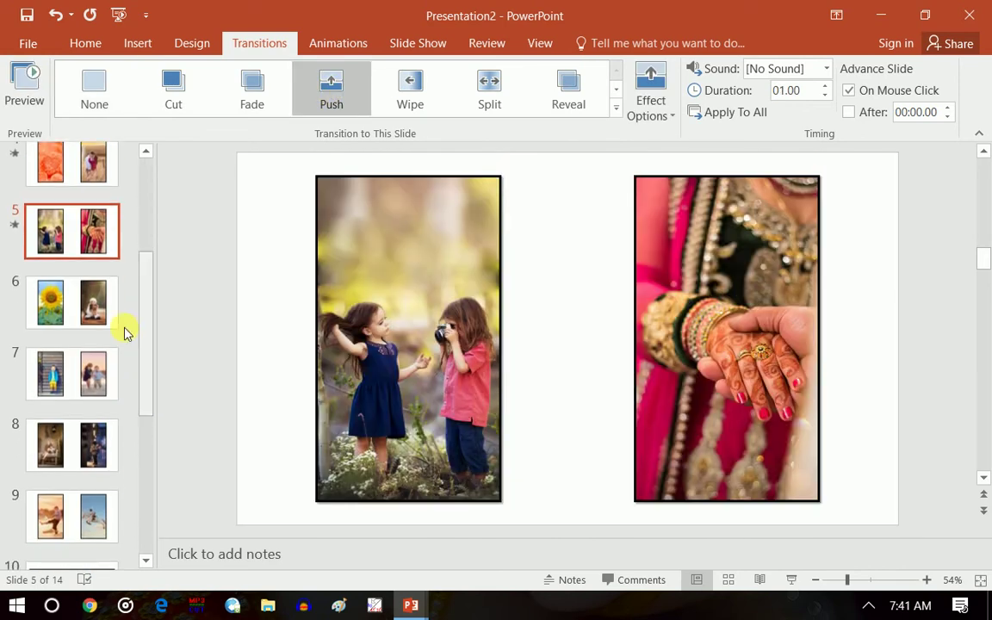
click(96, 310)
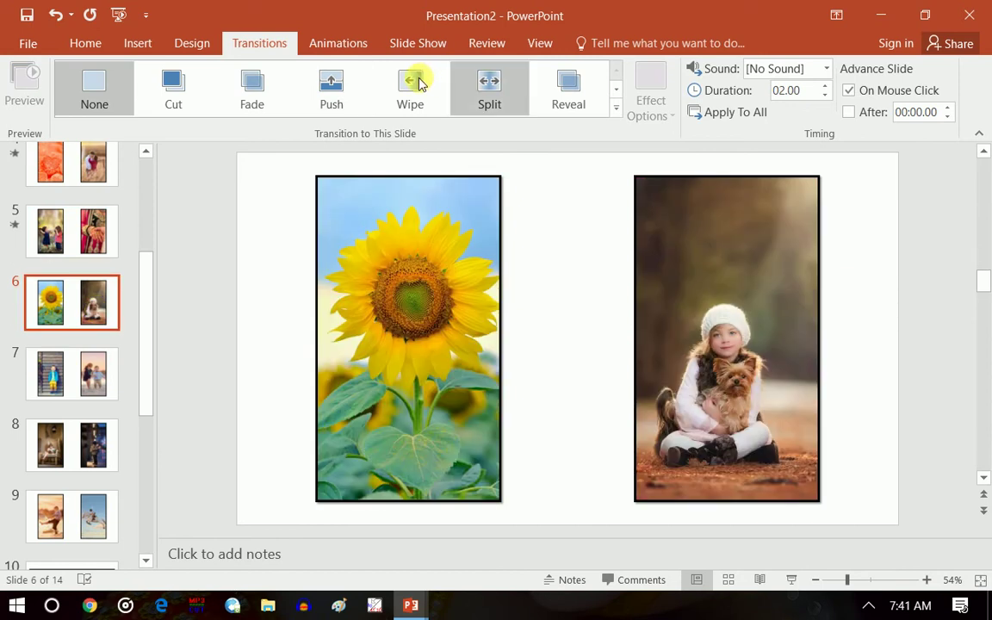
click(411, 83)
click(102, 366)
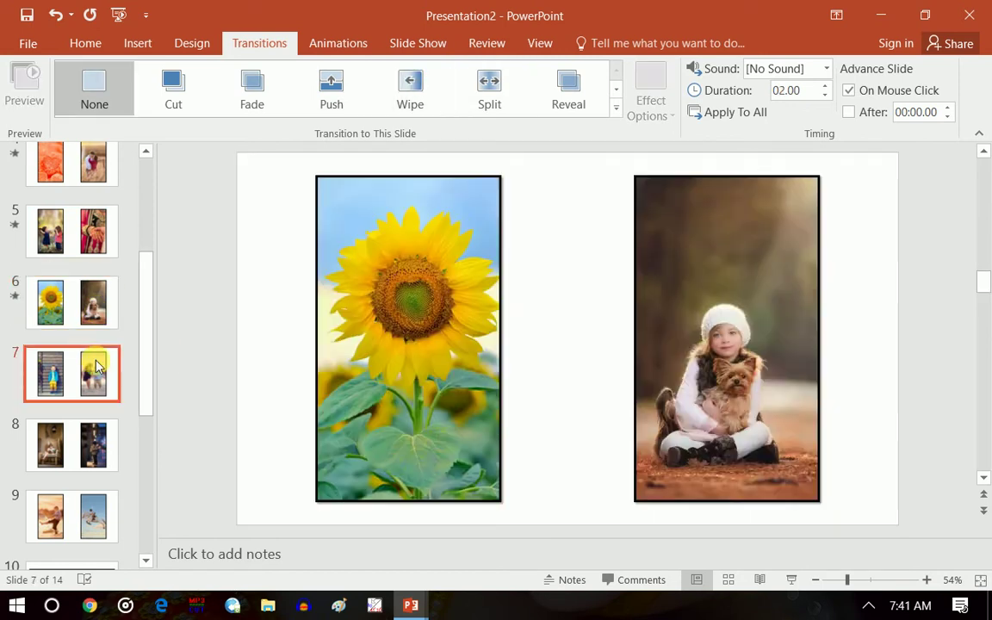
click(255, 98)
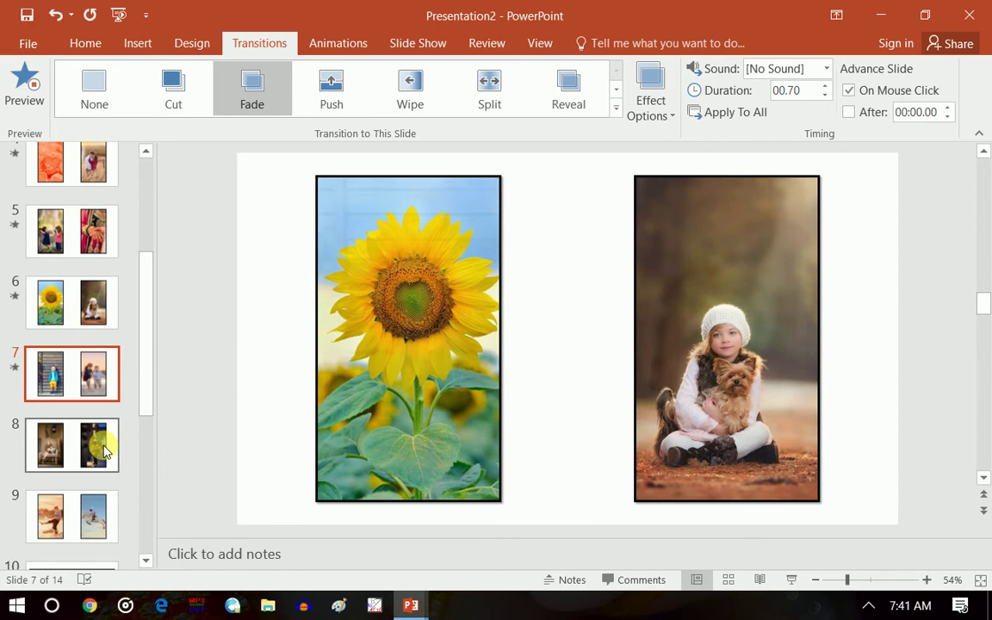
click(104, 447)
click(327, 98)
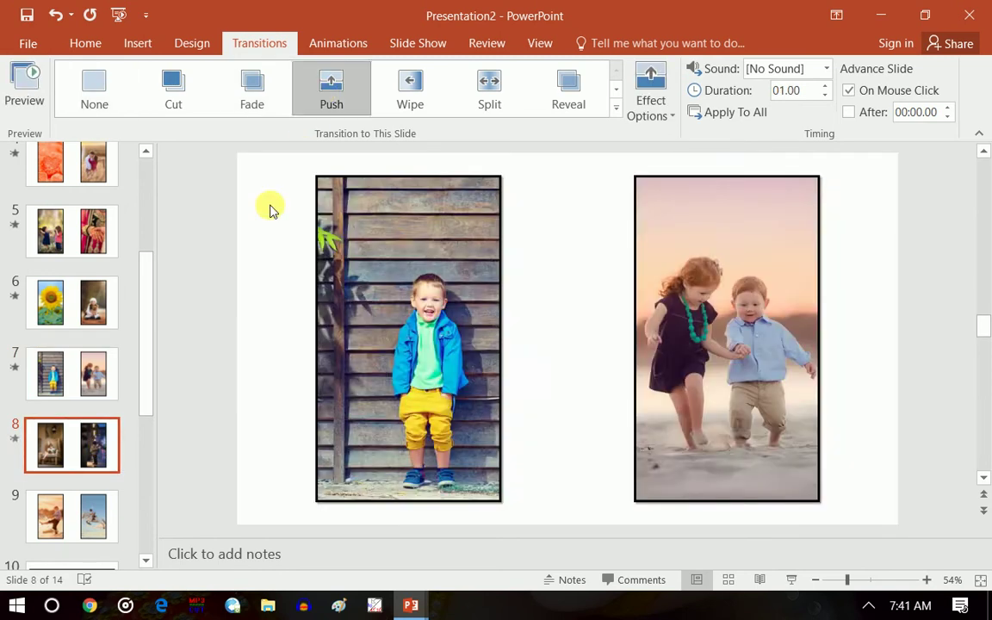
- Give slide 9 the Cut transition and slide 10 the Checkerboard transition
scroll(130, 387, down, 3)
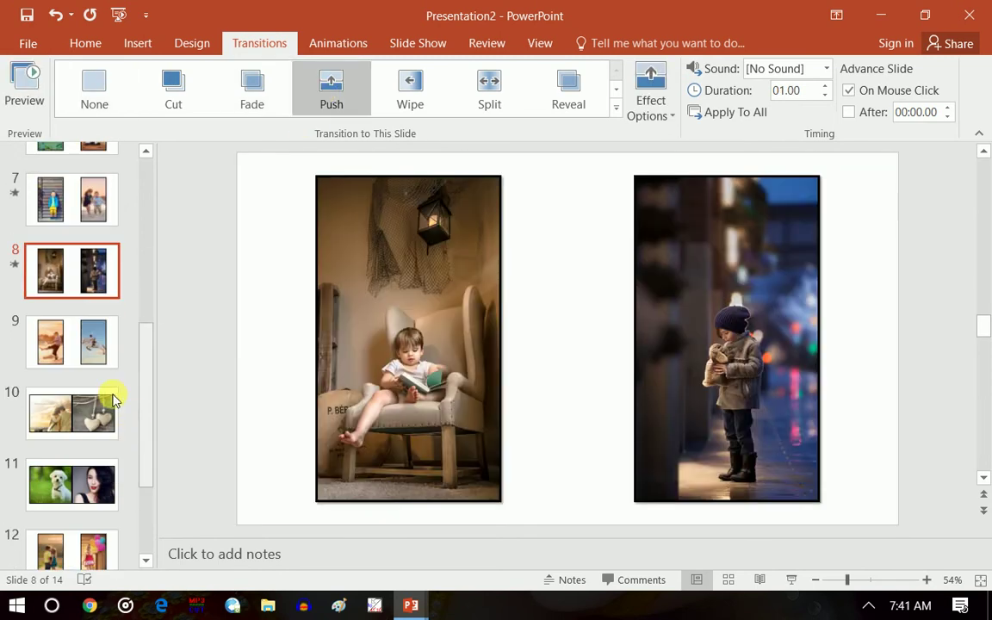
click(94, 332)
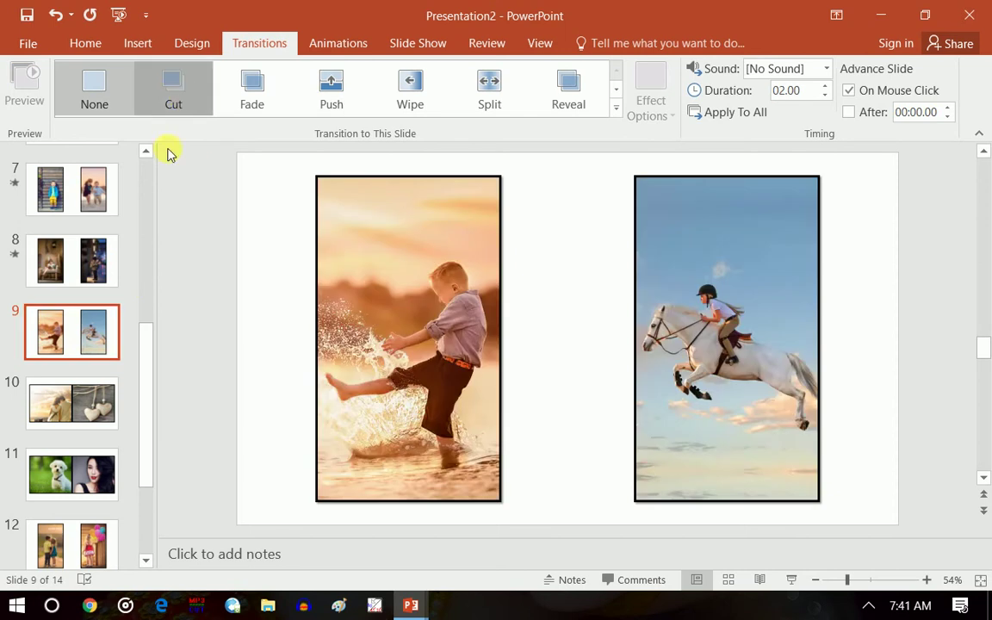
click(176, 93)
click(100, 393)
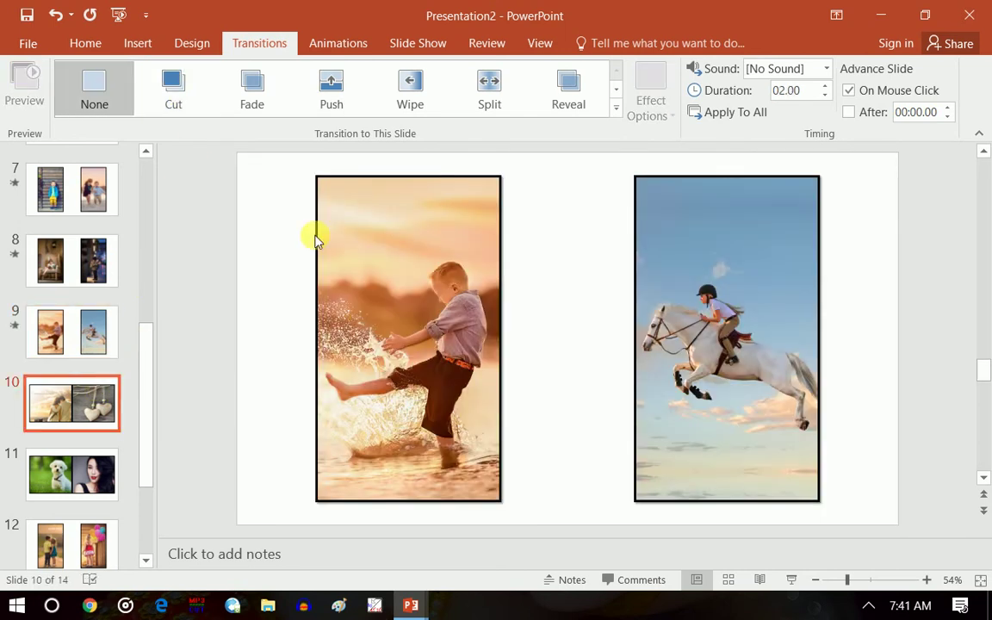
click(616, 89)
click(616, 90)
click(349, 101)
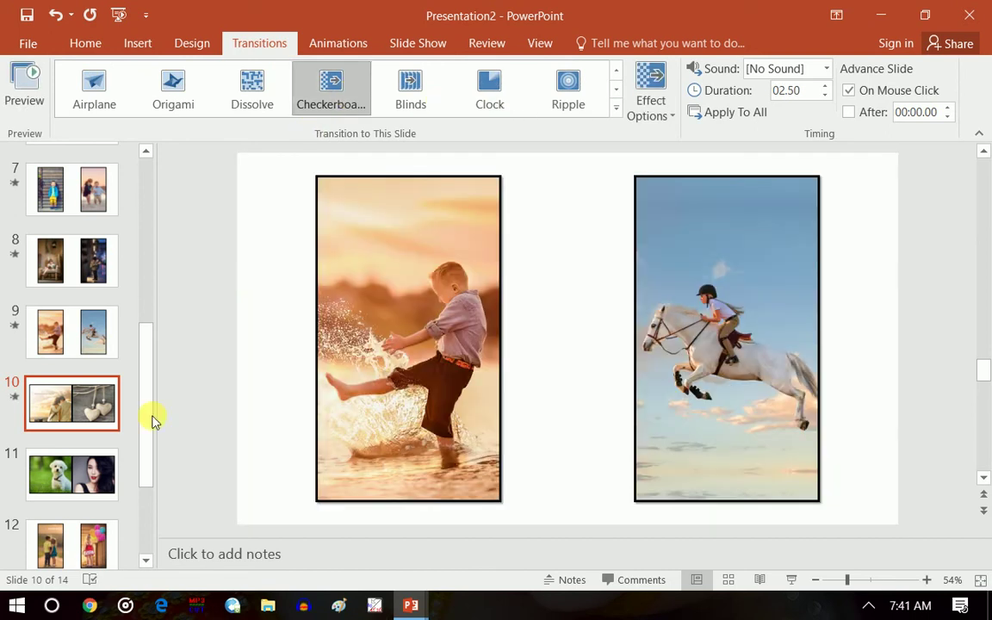
click(110, 467)
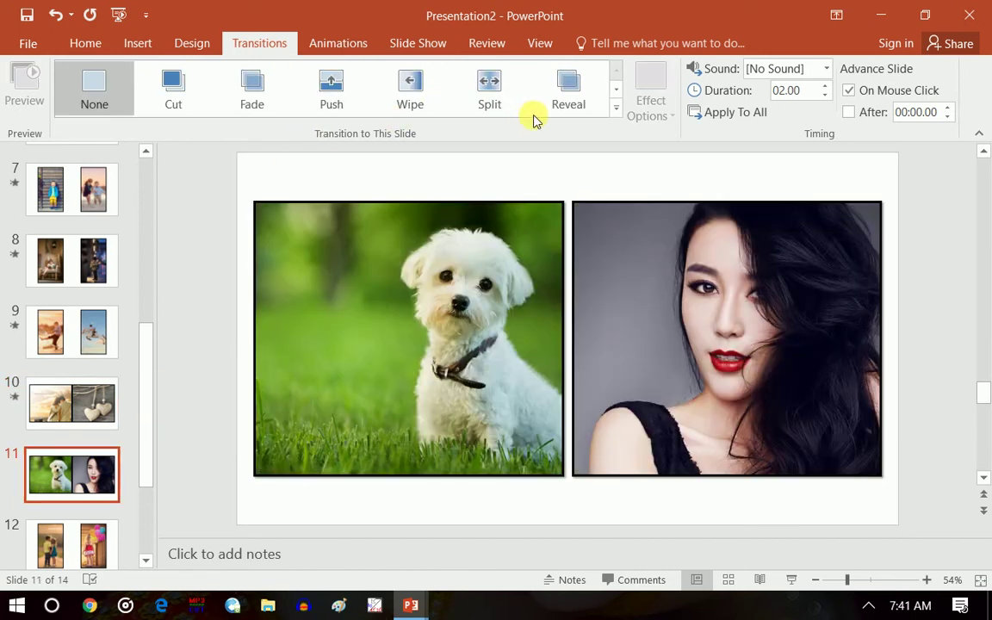
- Give slide 11 the Crush transition and slide 12 the Shred transition
click(615, 91)
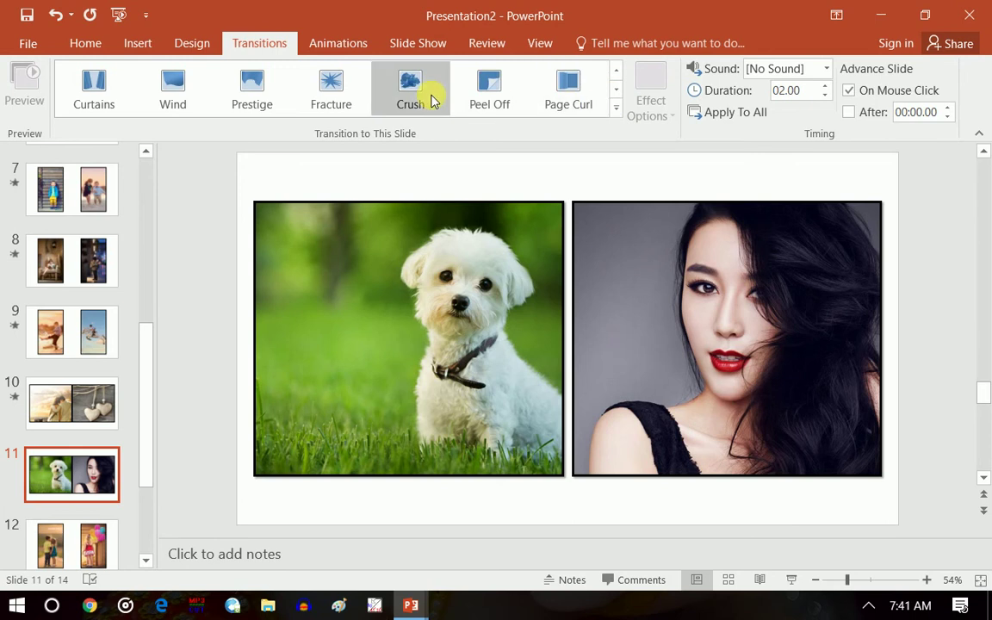
click(426, 93)
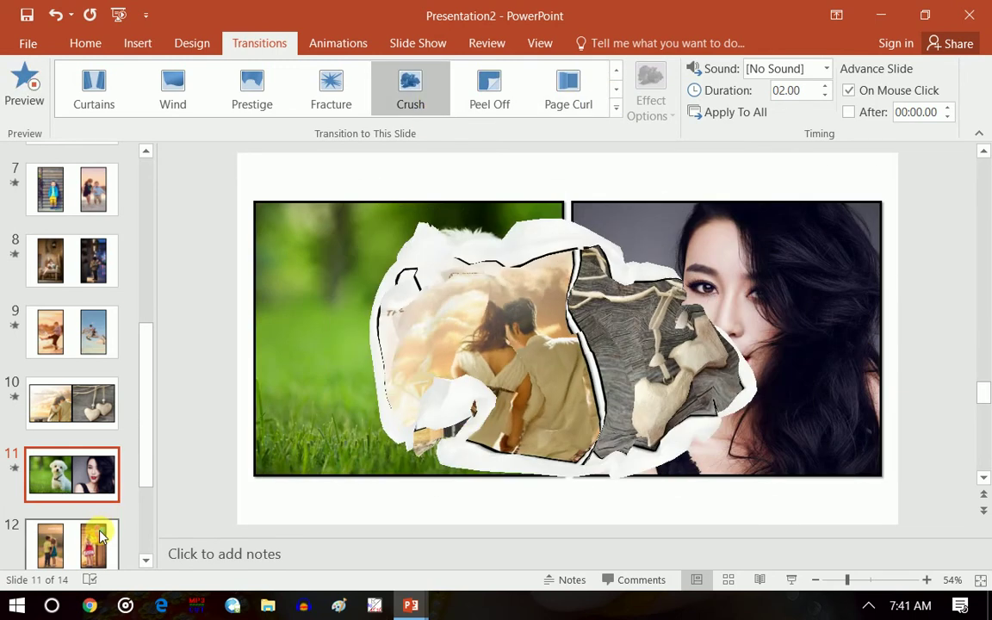
click(90, 539)
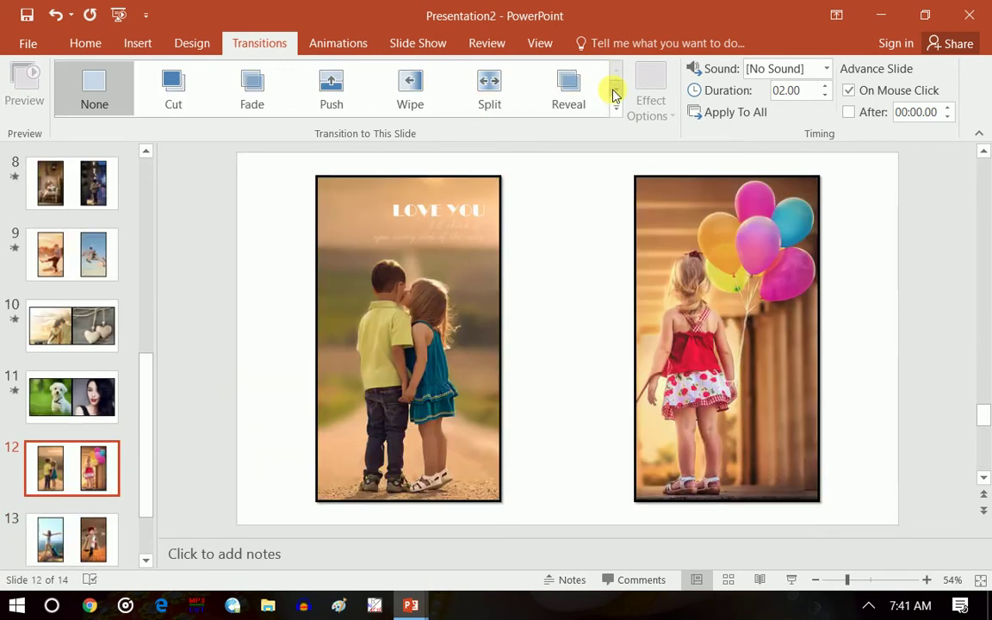
click(616, 90)
click(616, 91)
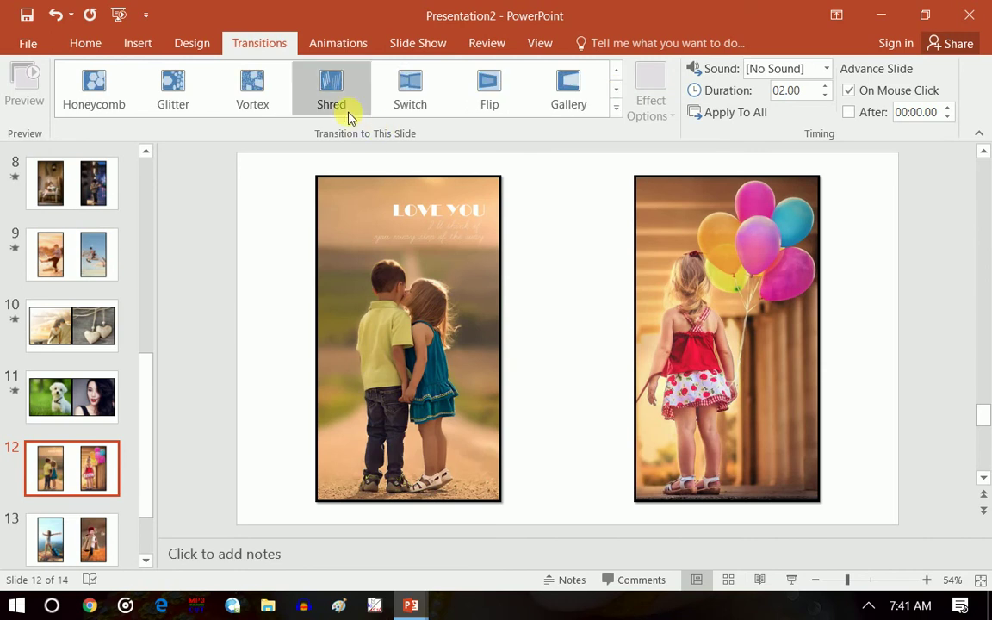
click(349, 117)
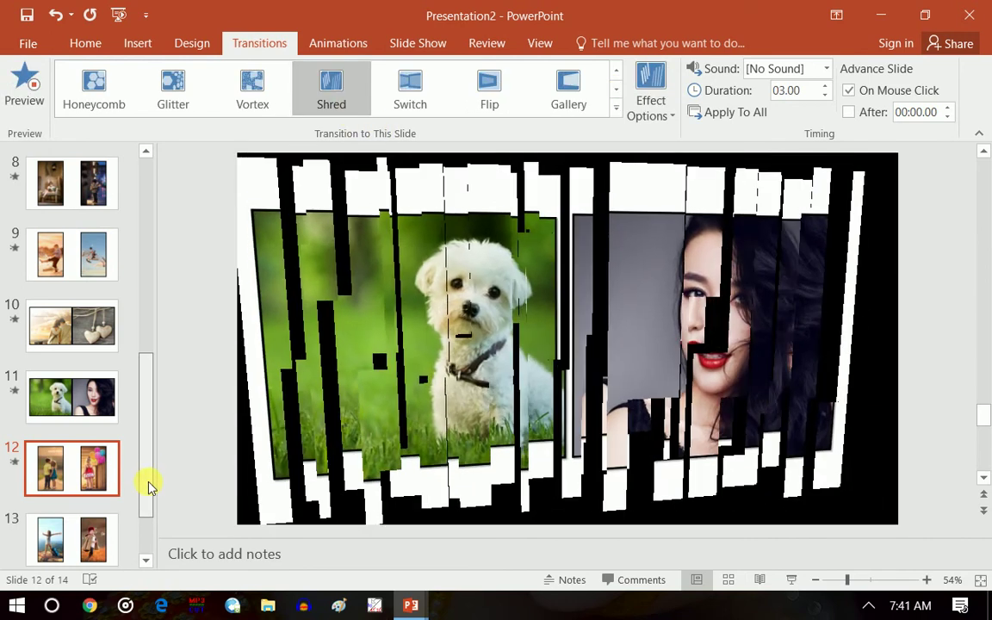
- Apply the Clock transition to slide 13
drag(148, 487, 143, 521)
click(93, 431)
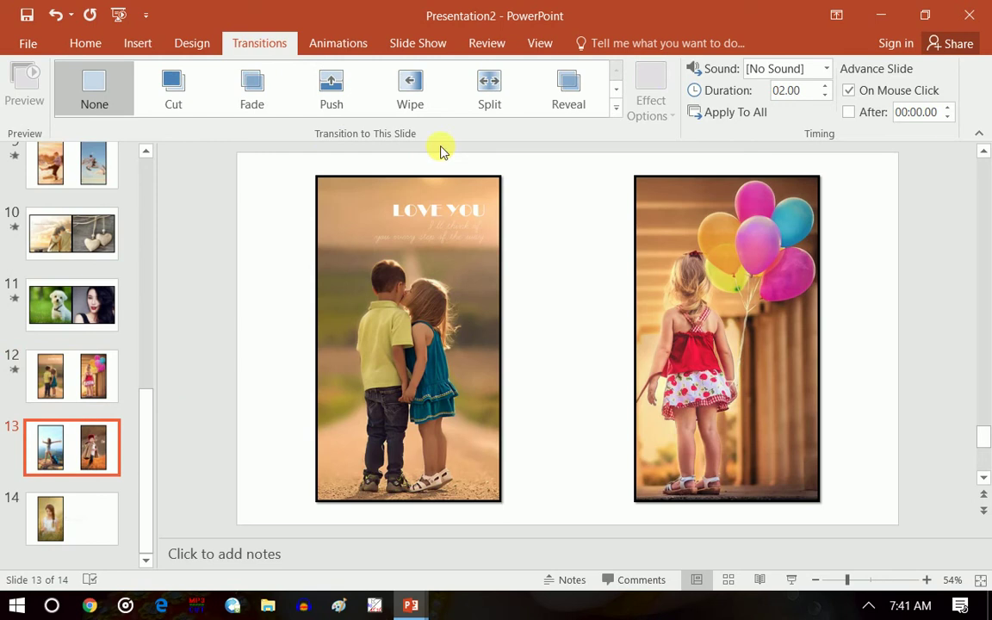
click(611, 93)
click(612, 93)
click(612, 93)
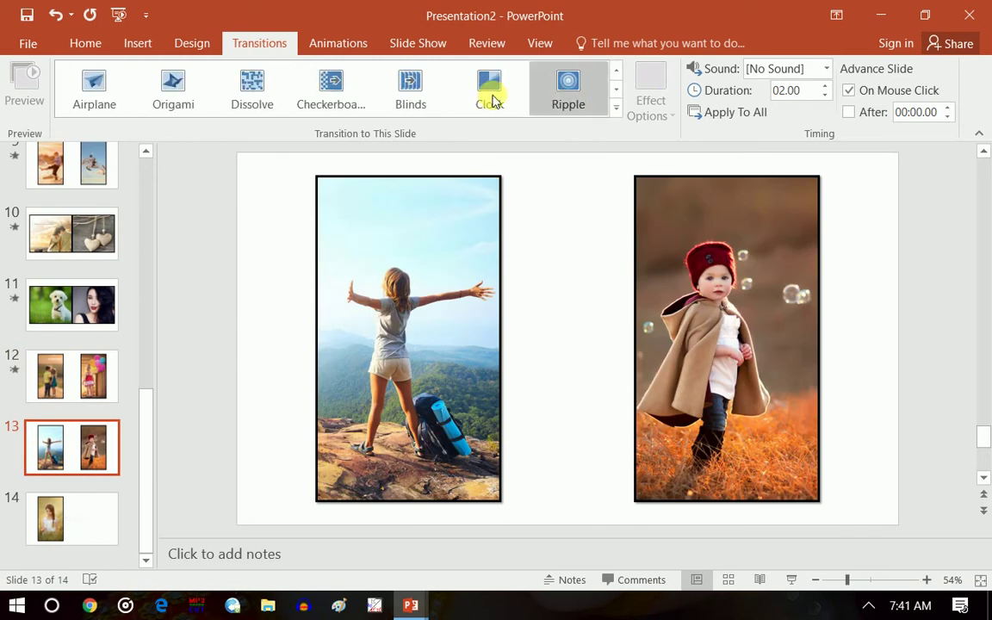
click(491, 95)
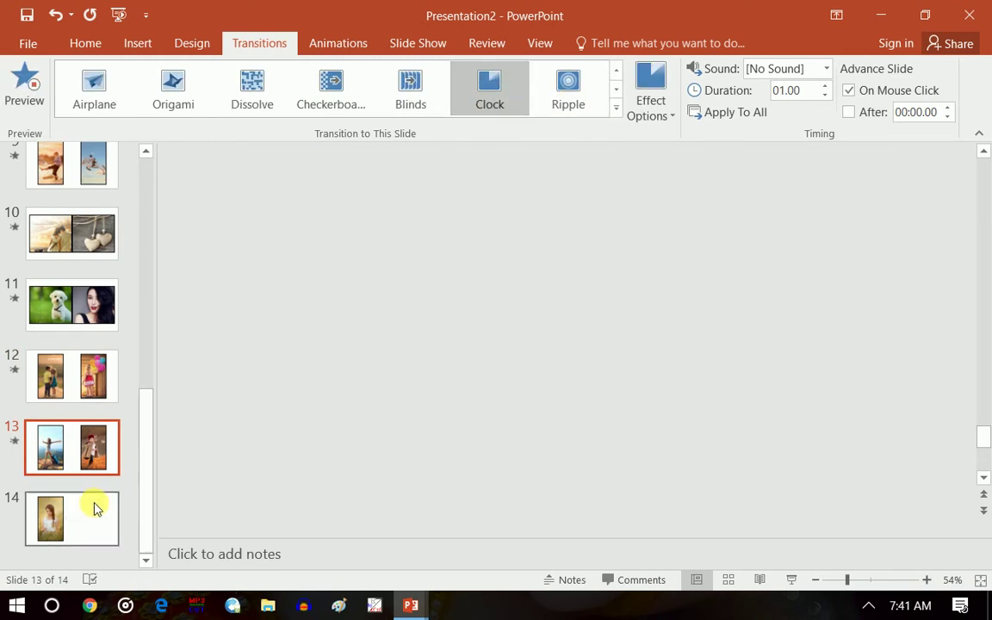
- After trying Flip and Glitter, give the Thank you slide 14 the Honeycomb transition
click(94, 509)
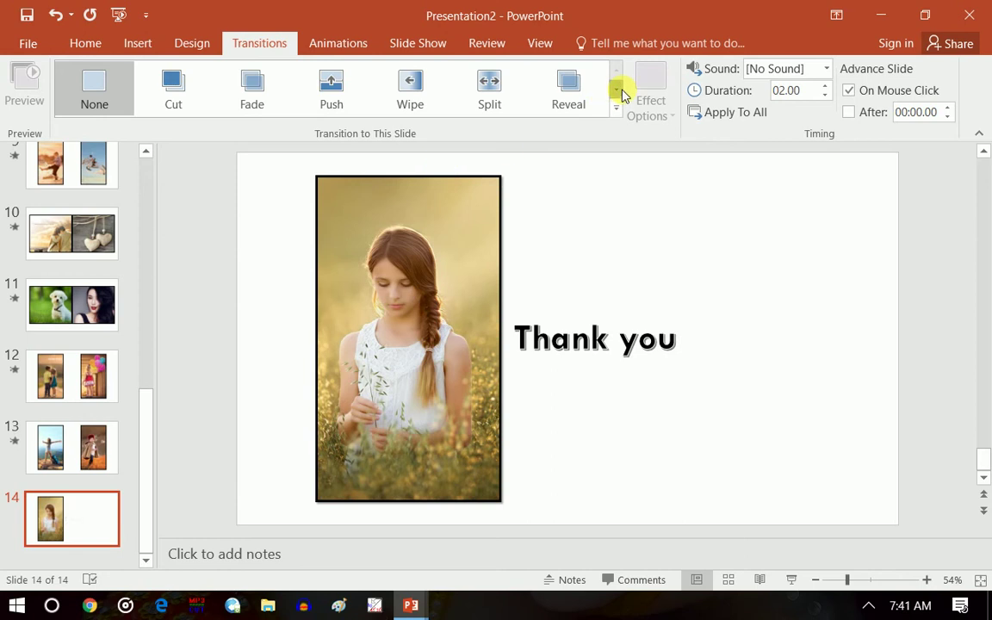
click(618, 90)
click(618, 89)
click(499, 97)
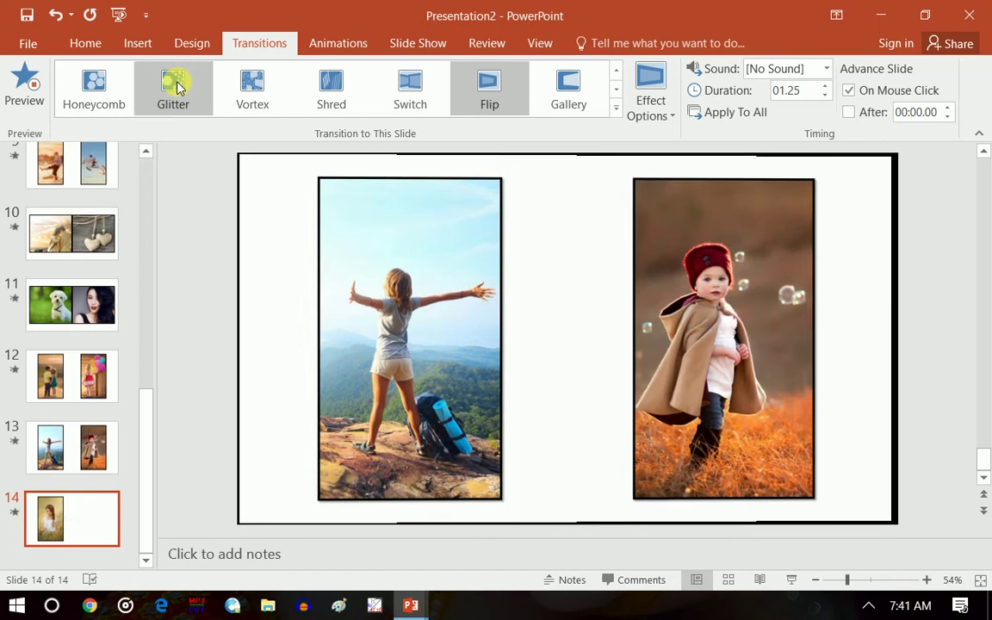
click(177, 86)
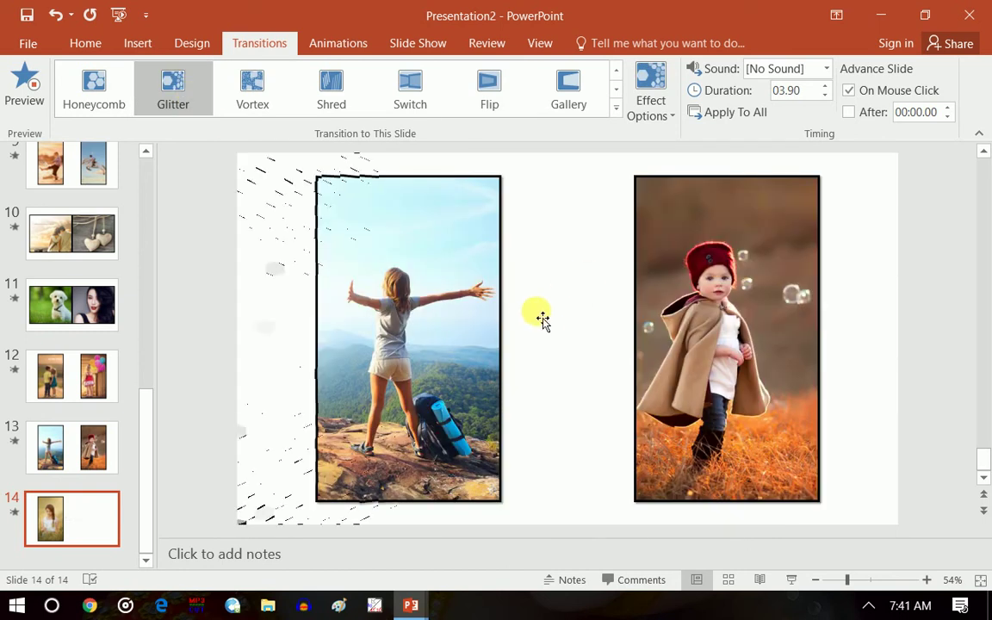
click(100, 101)
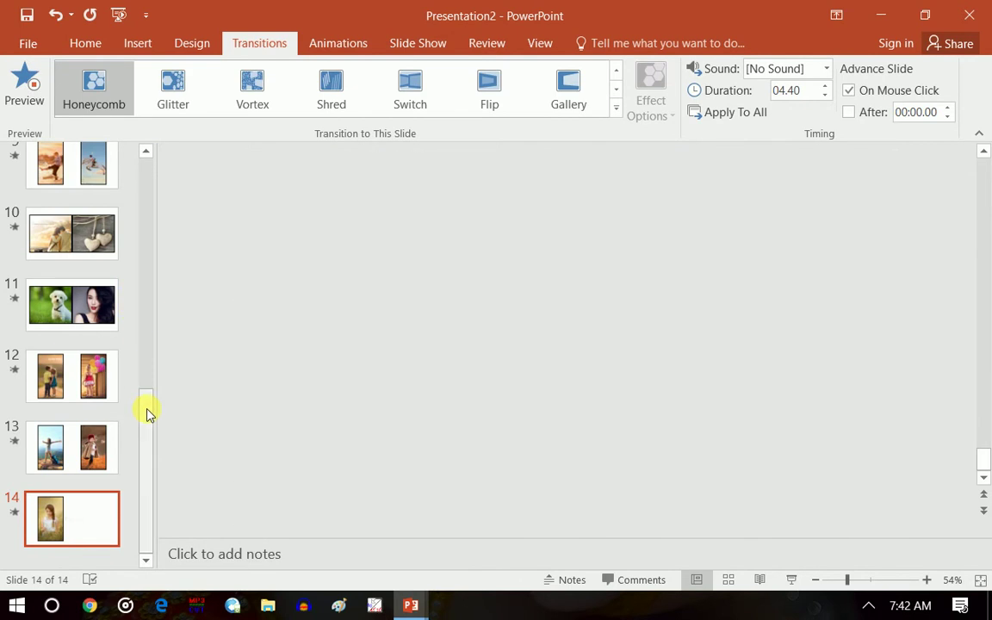
drag(146, 414, 144, 179)
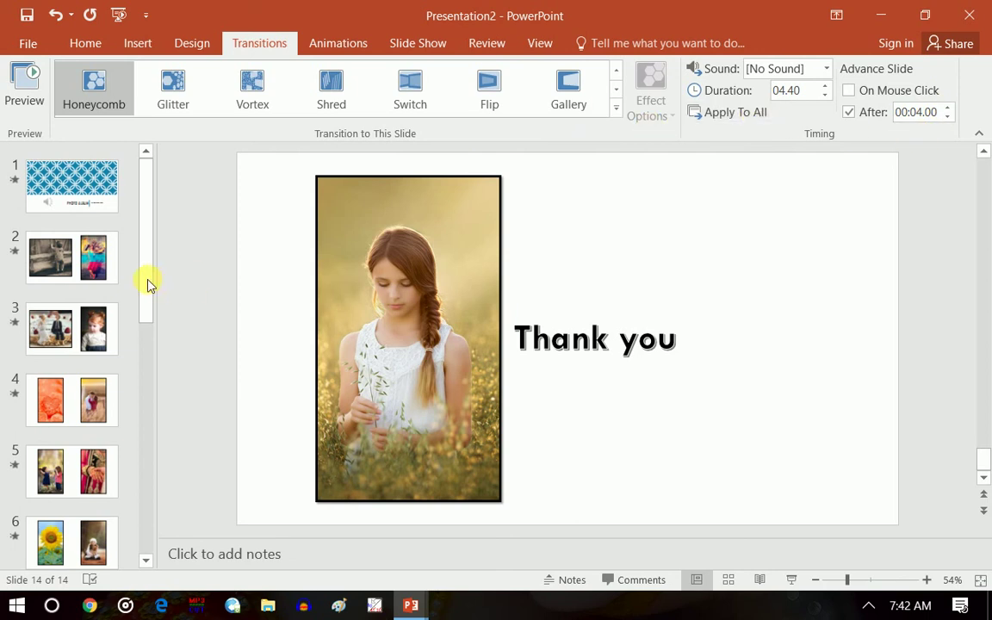
- Go through the title slide to slide 2 and show the animation settings
click(102, 196)
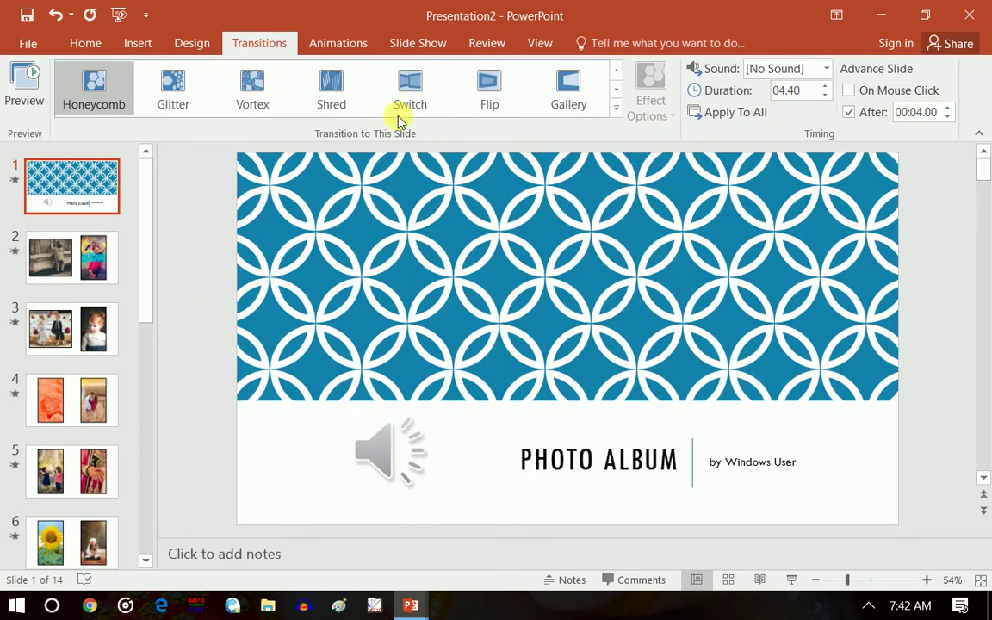
click(107, 261)
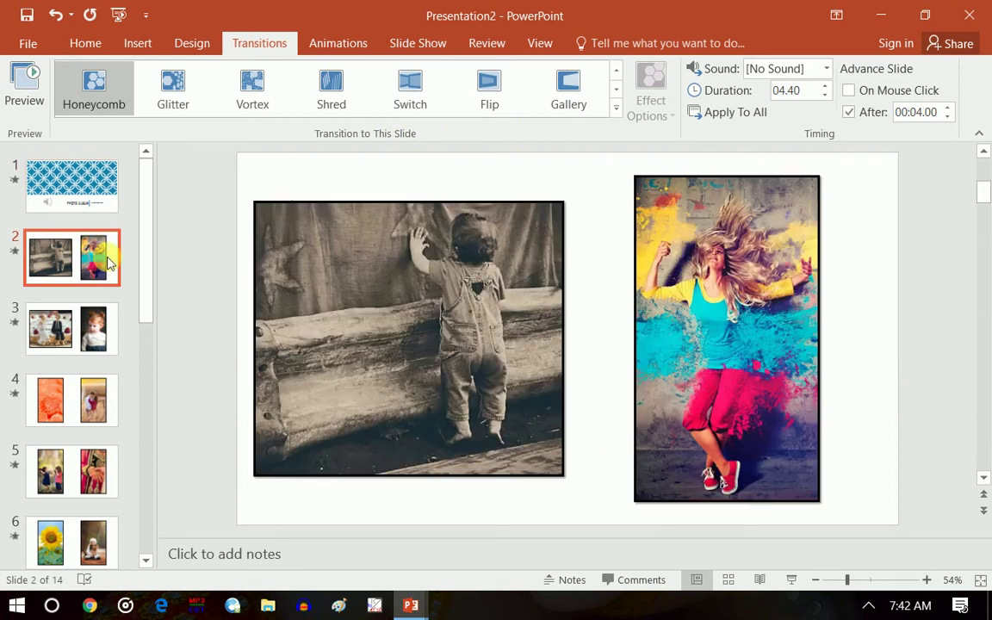
click(335, 42)
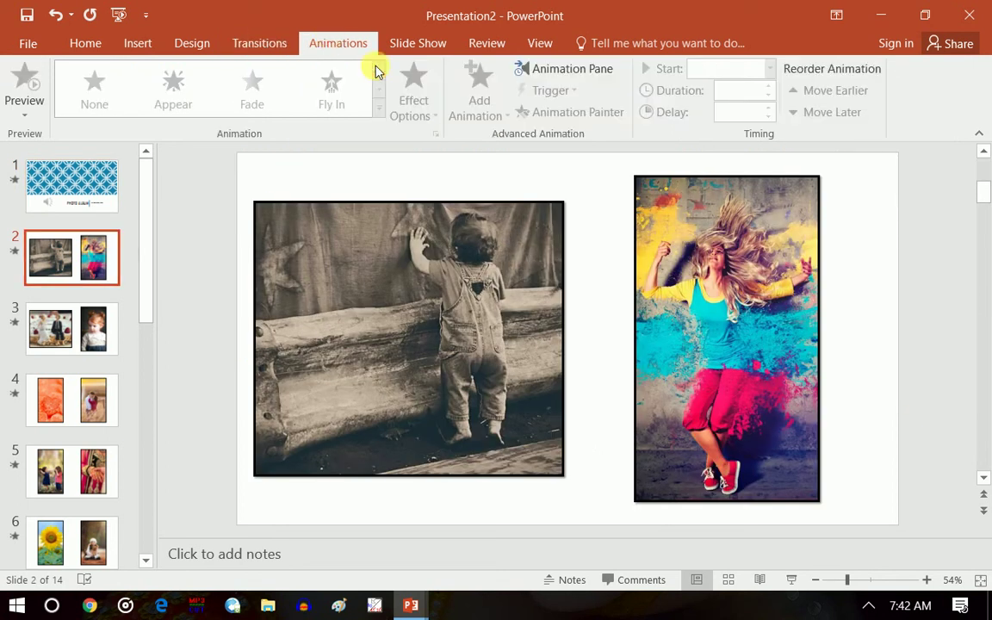
- On slide 2, give the left photo Appear and the right photo Pulse
click(446, 248)
click(486, 116)
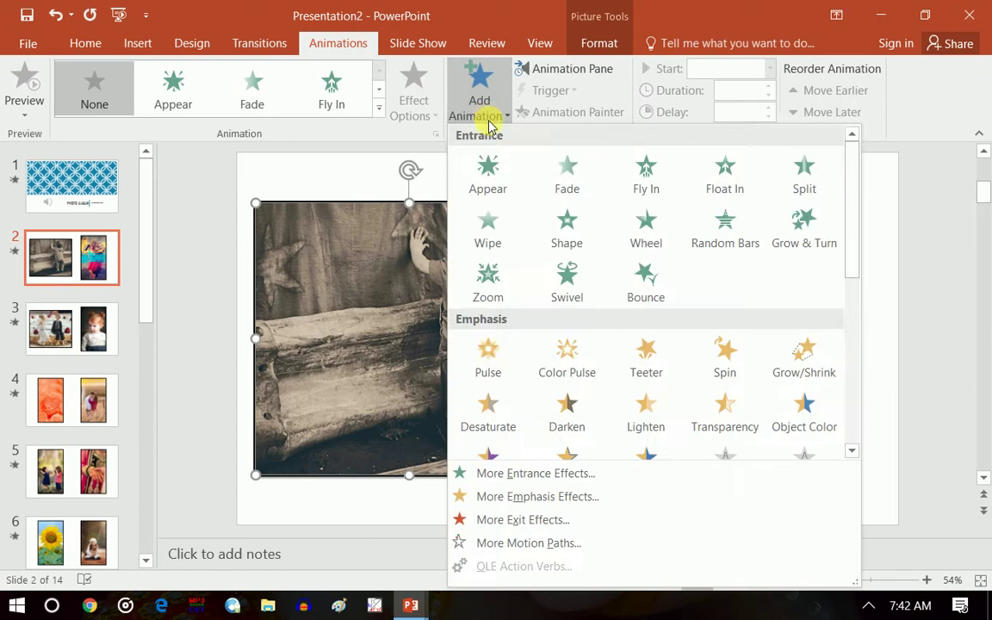
click(505, 177)
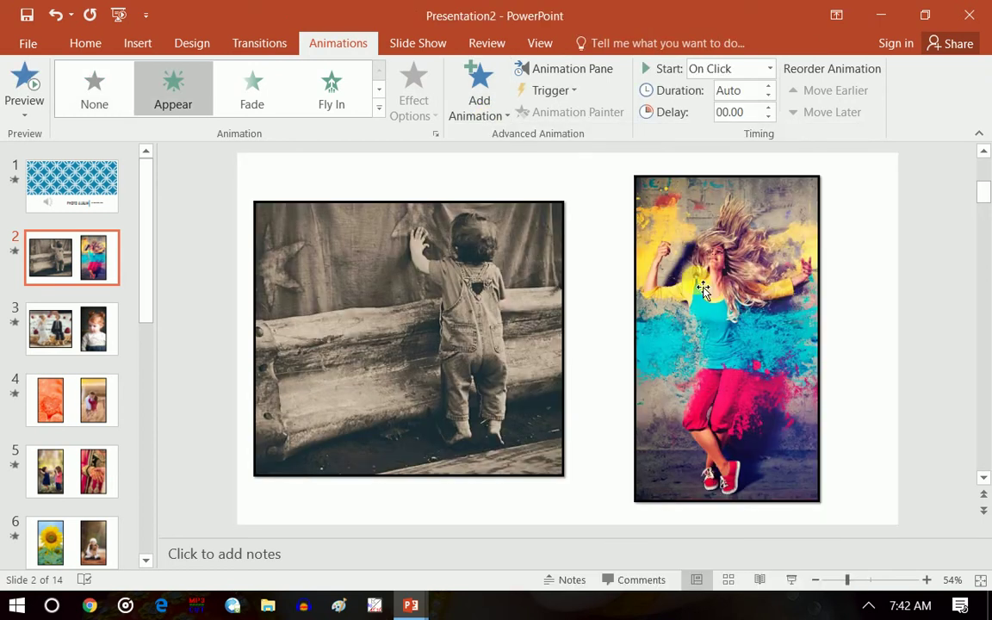
click(705, 289)
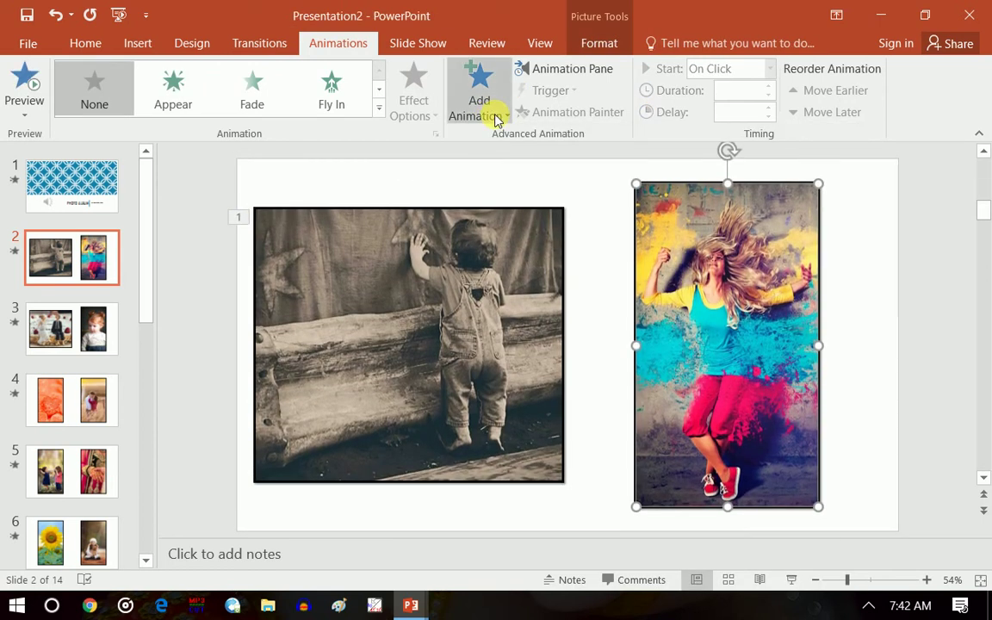
click(497, 119)
click(500, 350)
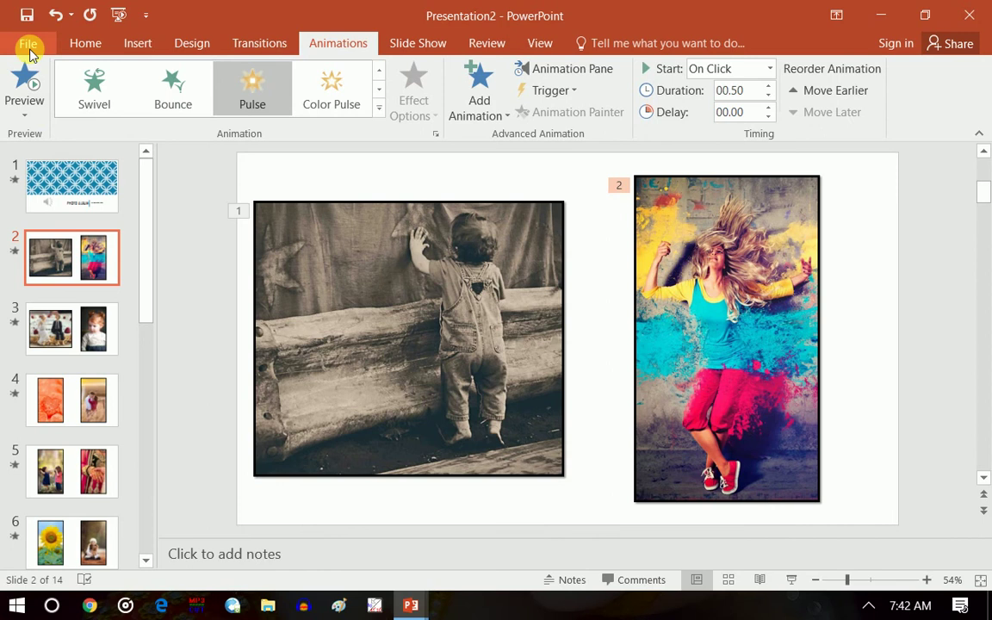
- Animate slide 3's wedding-cake photo with Swivel followed by Zoom
click(60, 319)
click(422, 230)
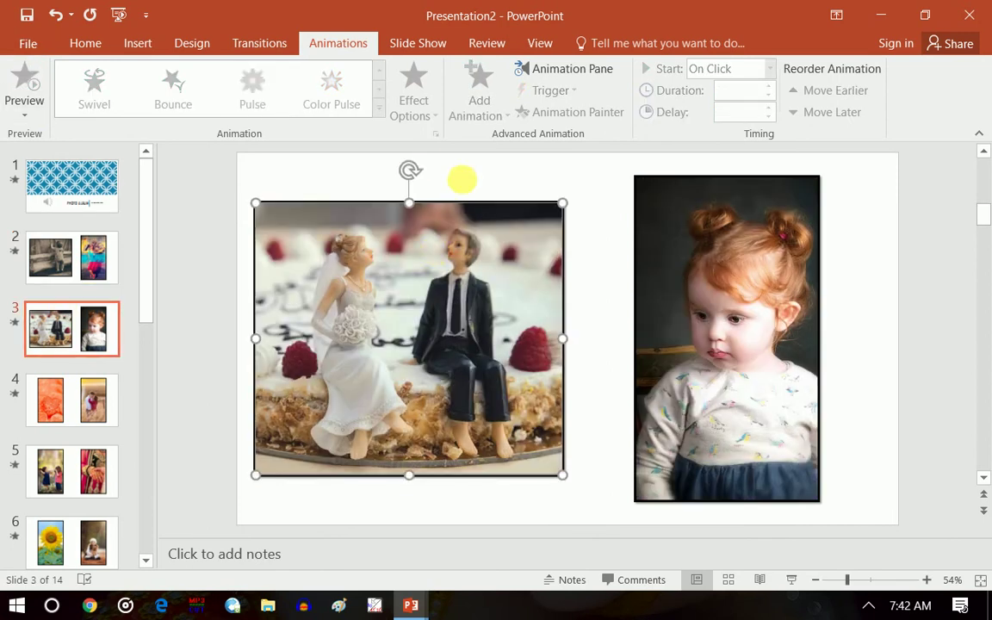
click(482, 116)
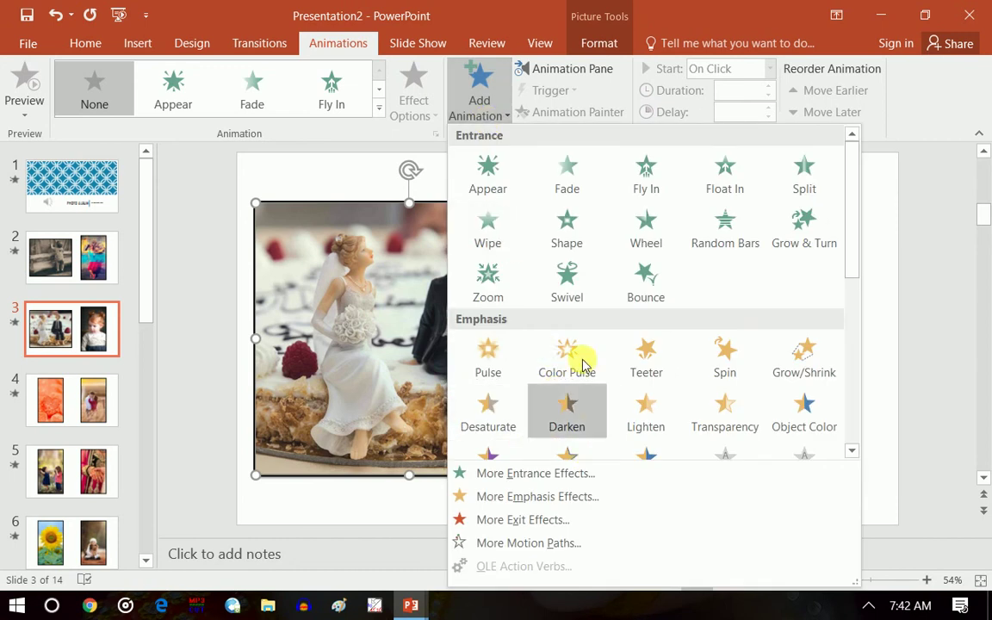
click(576, 294)
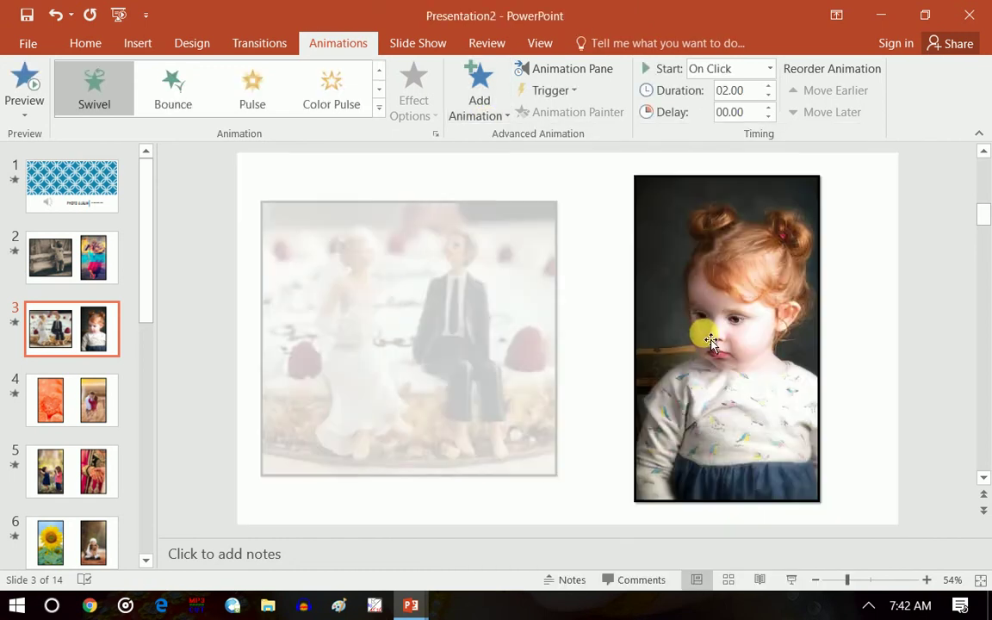
click(496, 120)
click(503, 300)
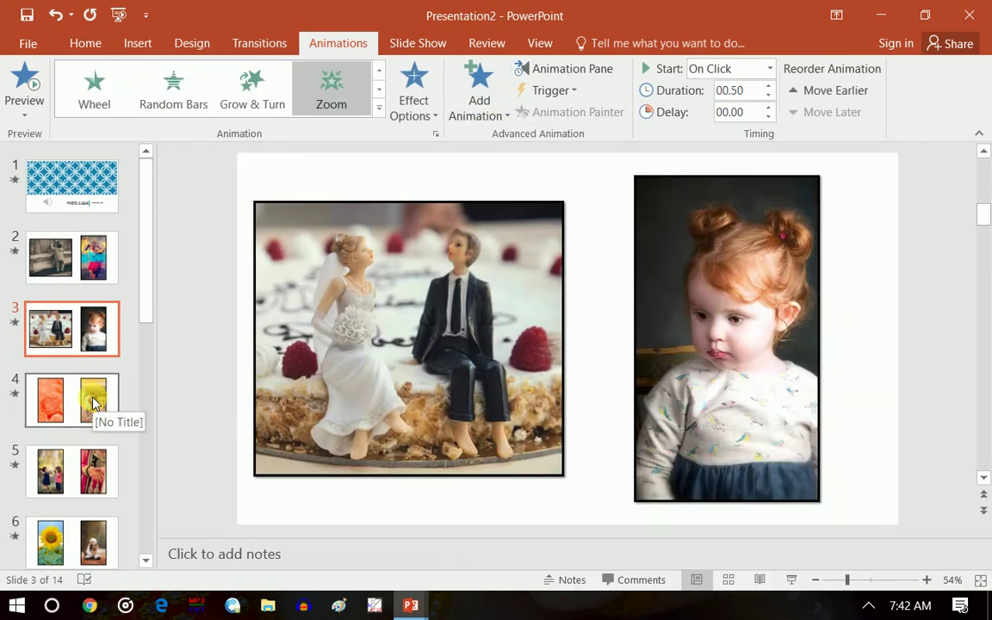
- Animate slide 4's heart photo with Shape followed by Random Bars
click(86, 392)
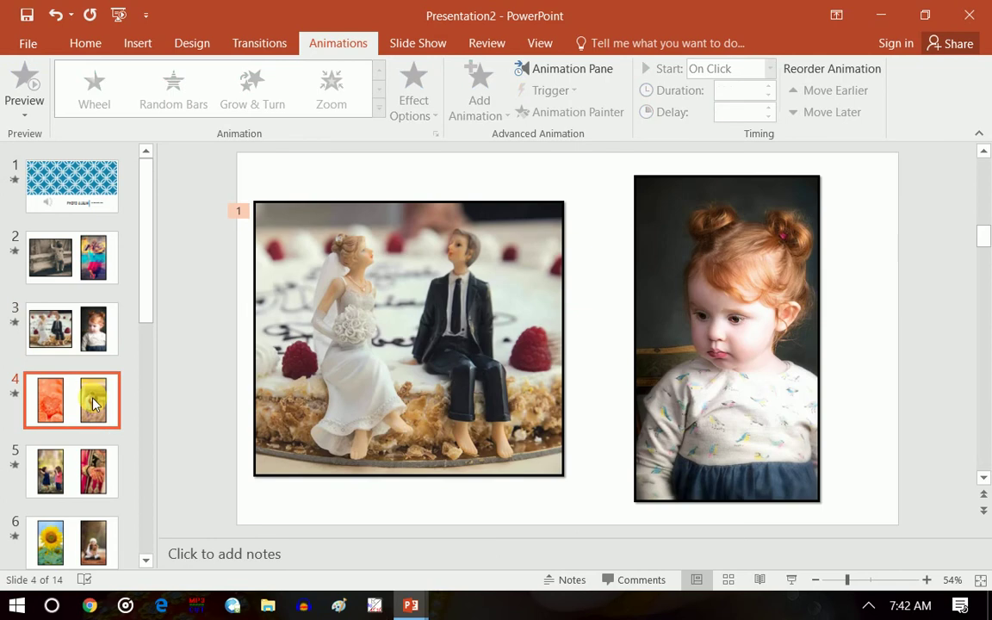
click(465, 183)
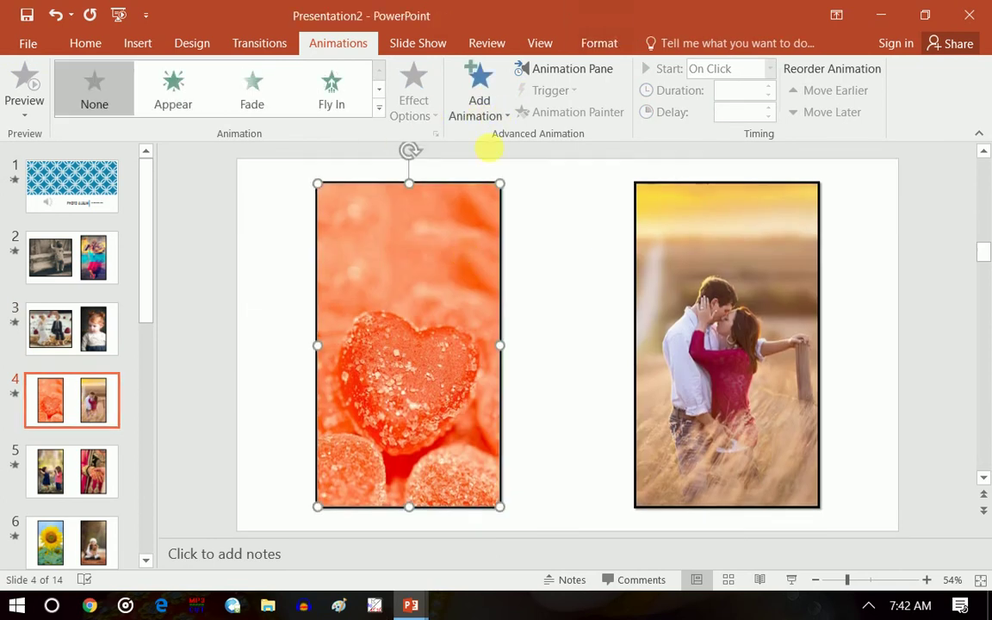
click(497, 120)
click(591, 211)
click(543, 199)
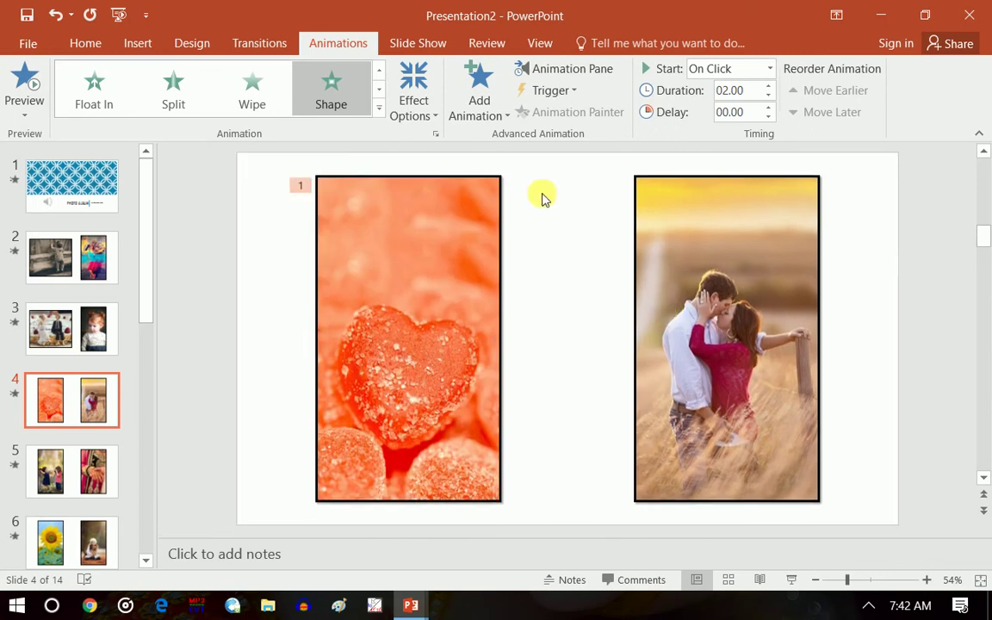
click(486, 117)
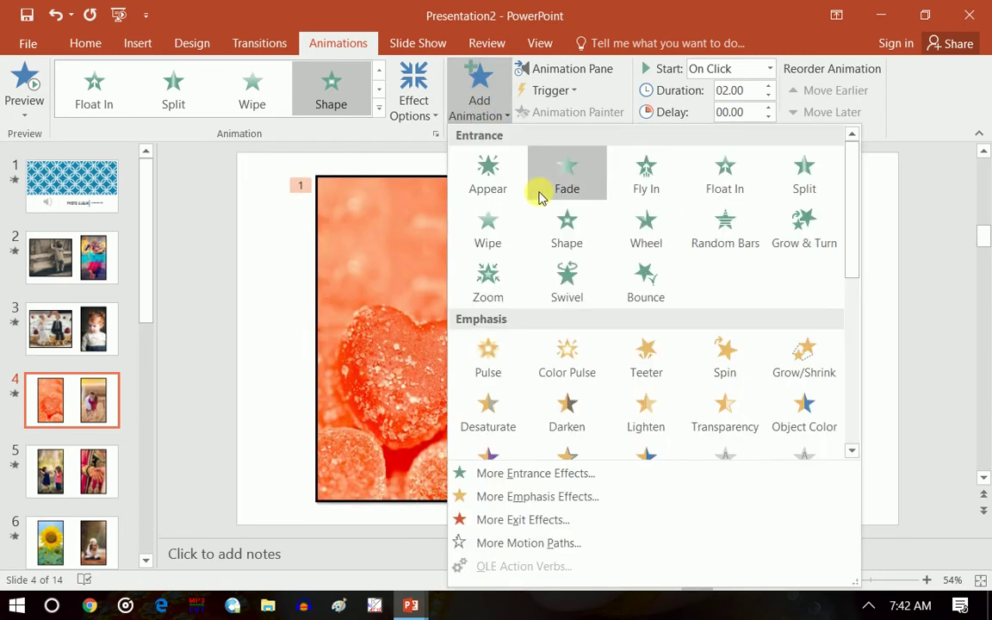
click(699, 245)
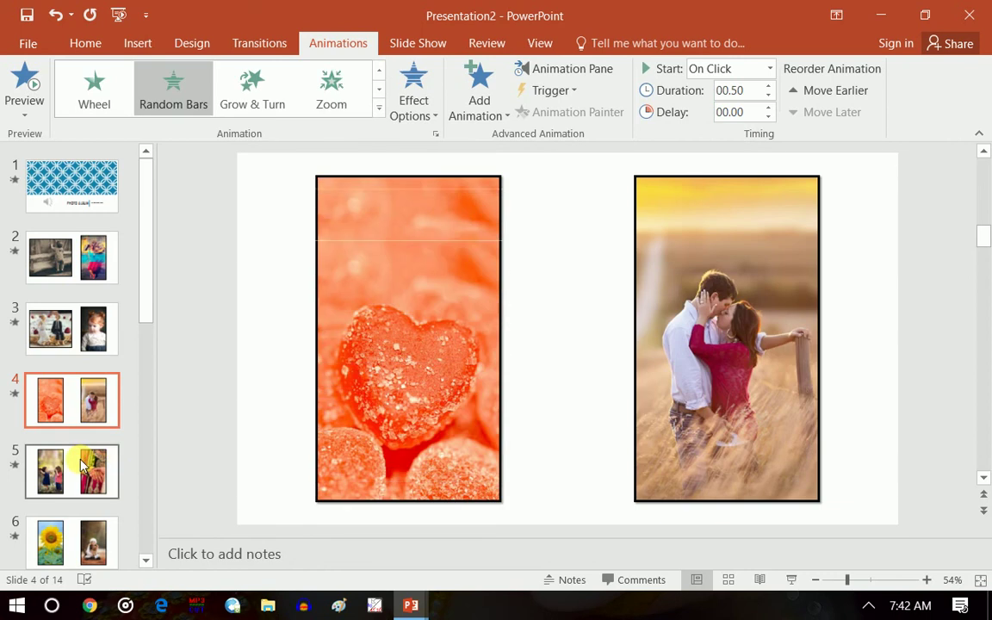
- Give slide 5's left children's photo Color Pulse, then a Darken emphasis
click(107, 464)
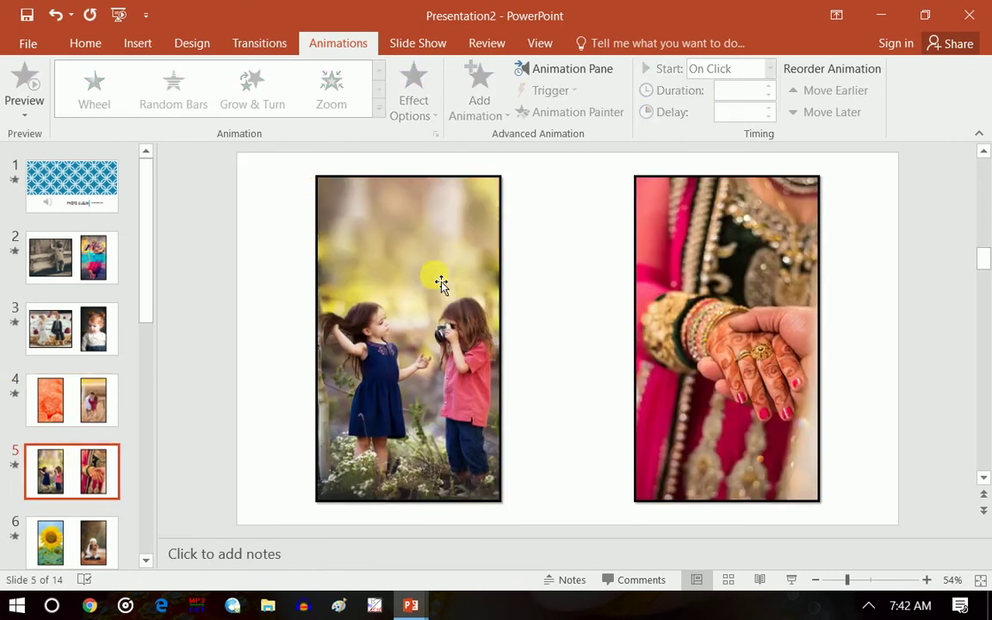
click(441, 259)
click(480, 112)
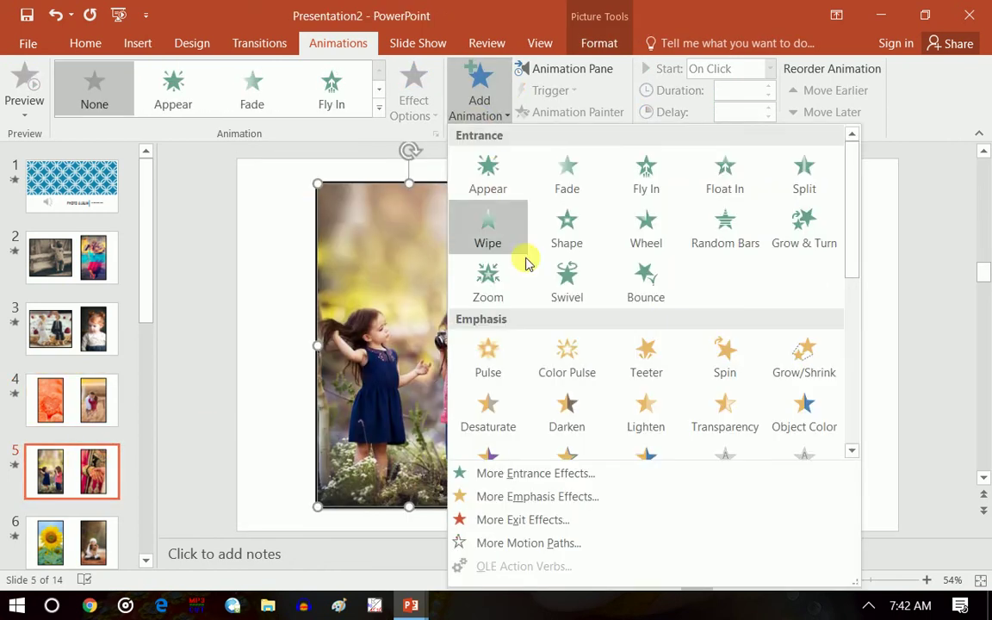
click(573, 351)
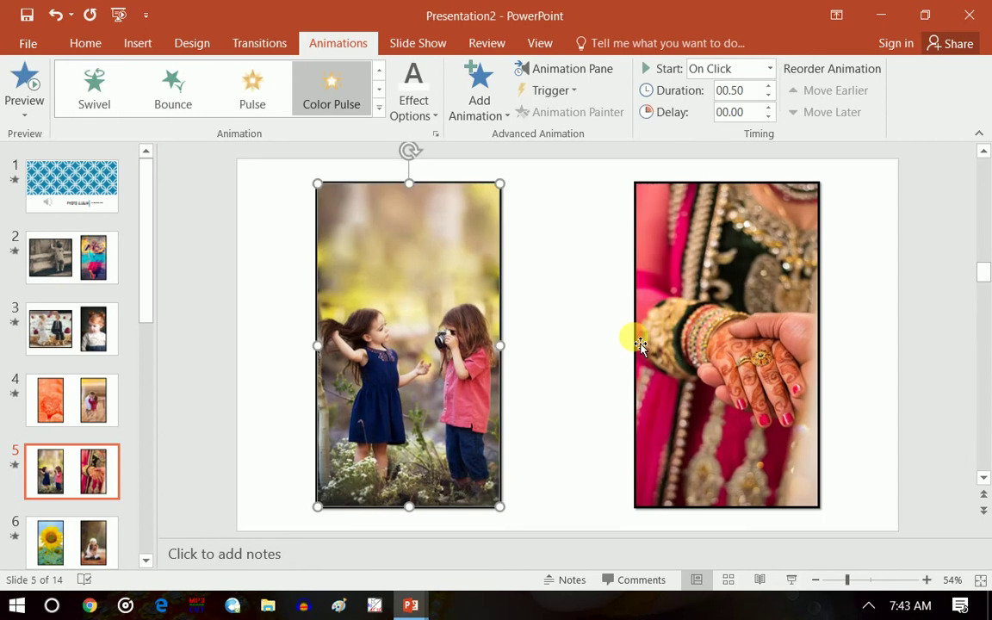
click(476, 103)
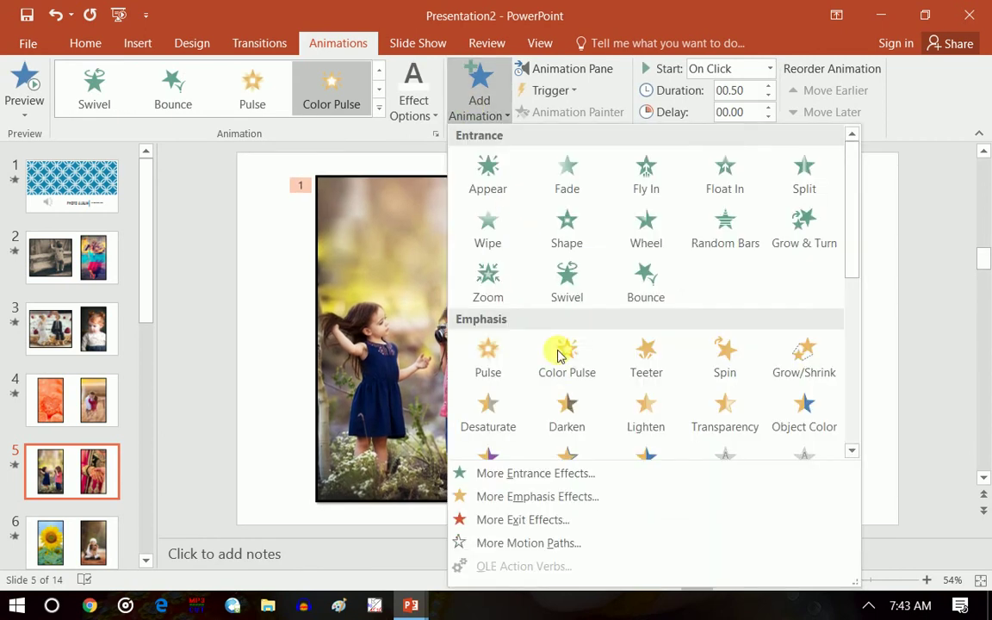
click(574, 399)
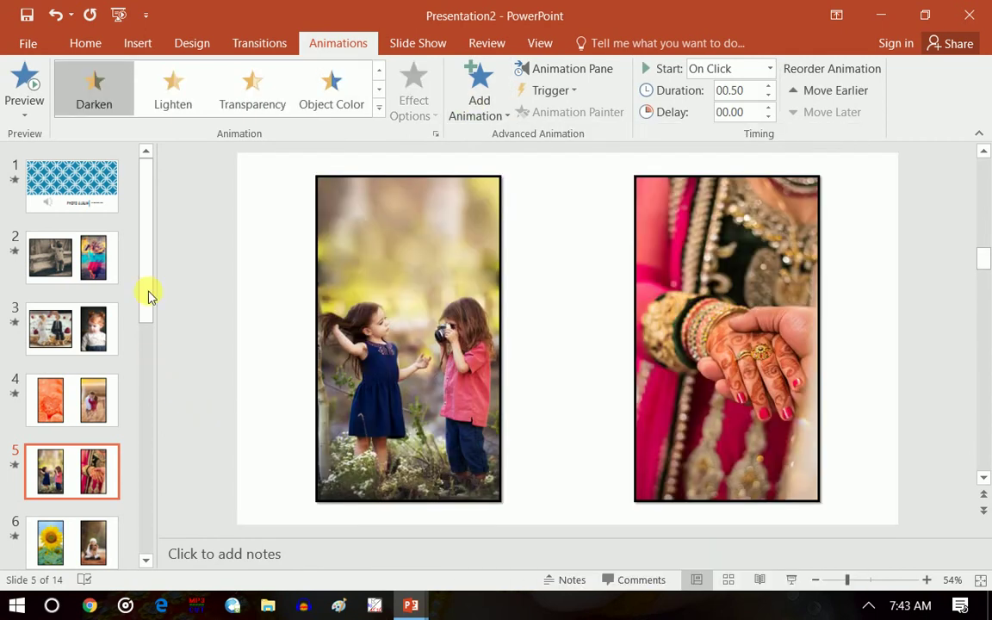
scroll(146, 376, down, 1)
scroll(147, 396, down, 5)
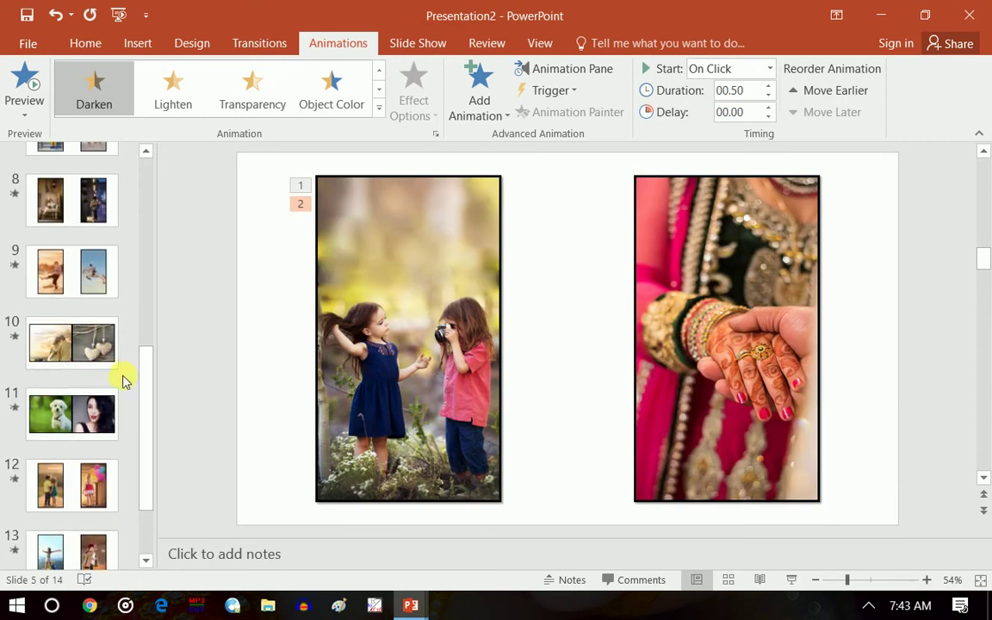
scroll(137, 345, up, 1)
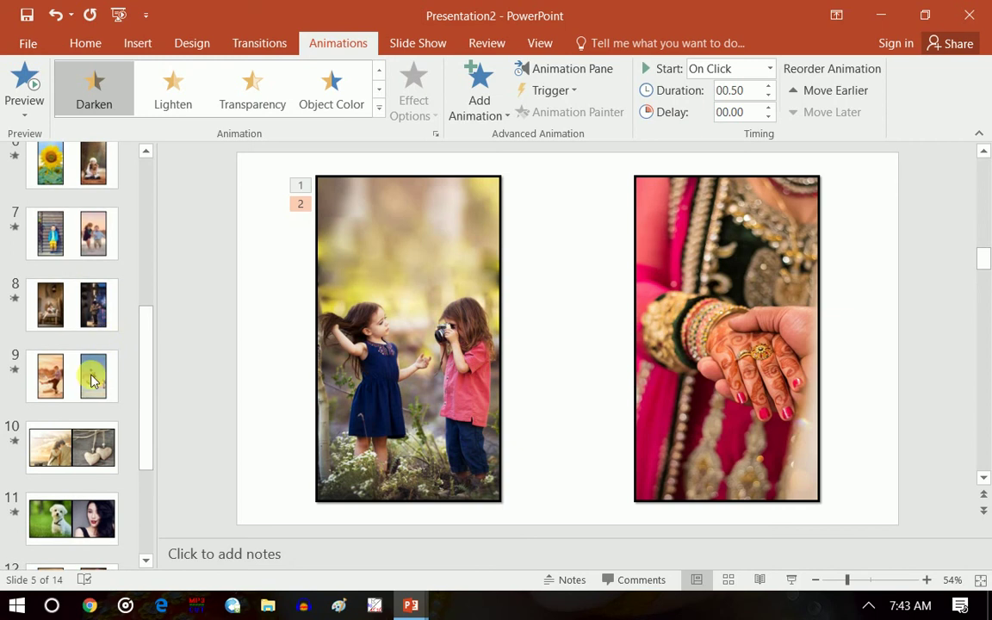
- Give slide 10's couple photo a Zoom entrance followed by a Teeter emphasis
click(79, 465)
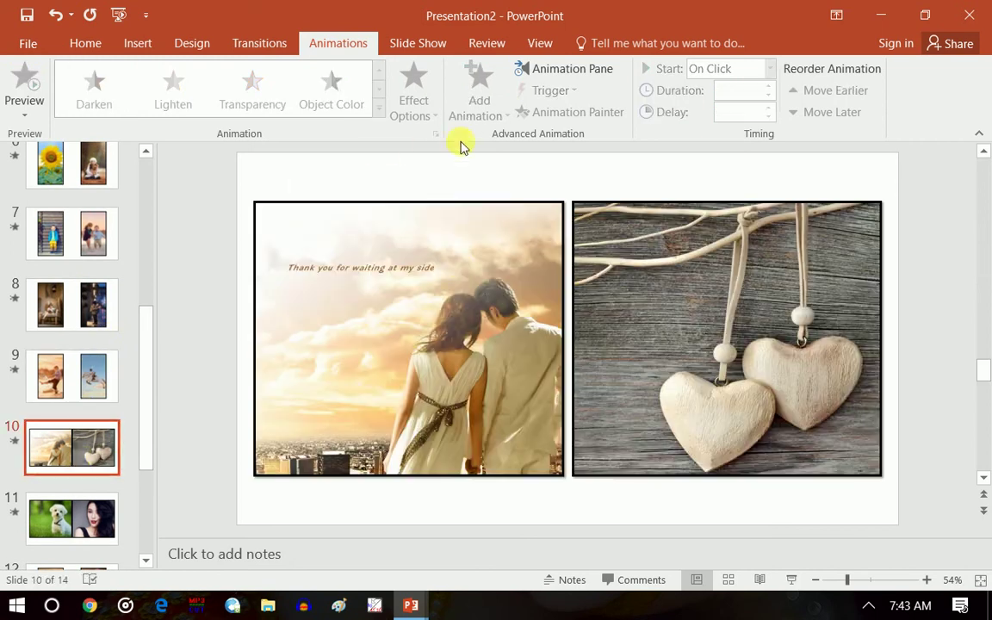
click(458, 266)
click(480, 101)
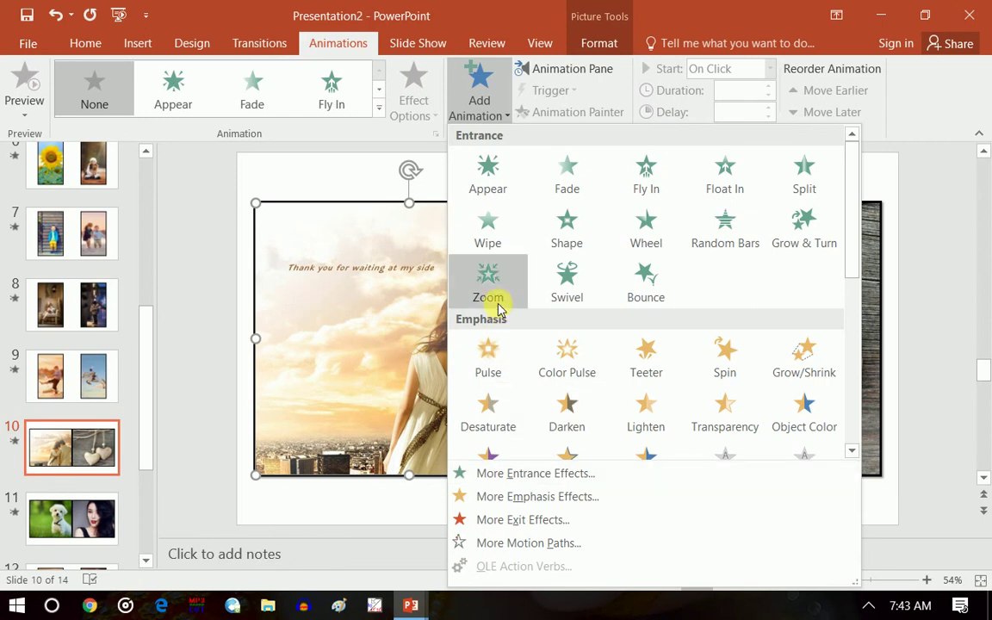
click(508, 308)
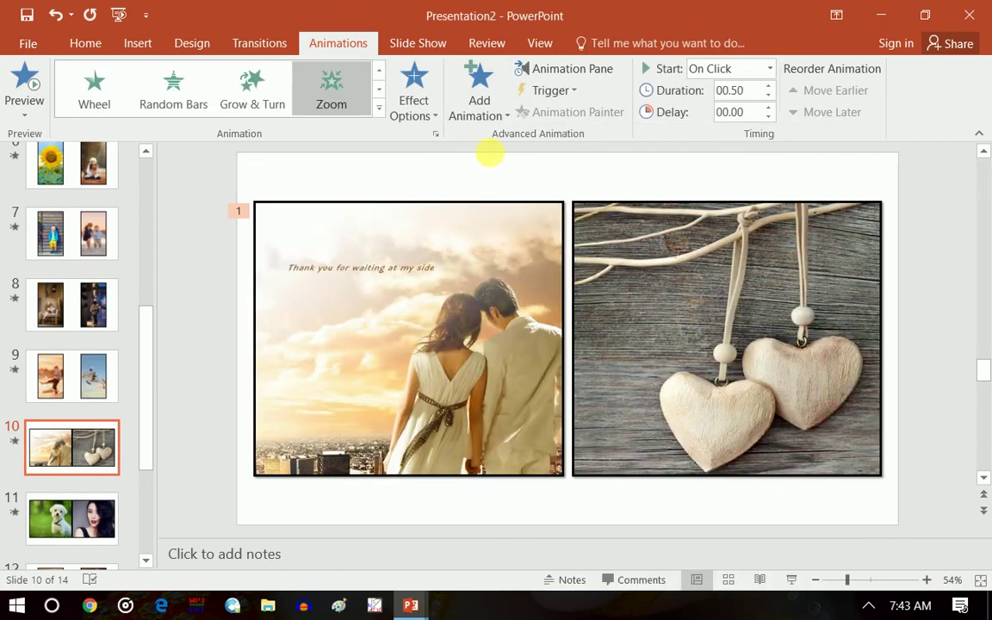
click(485, 118)
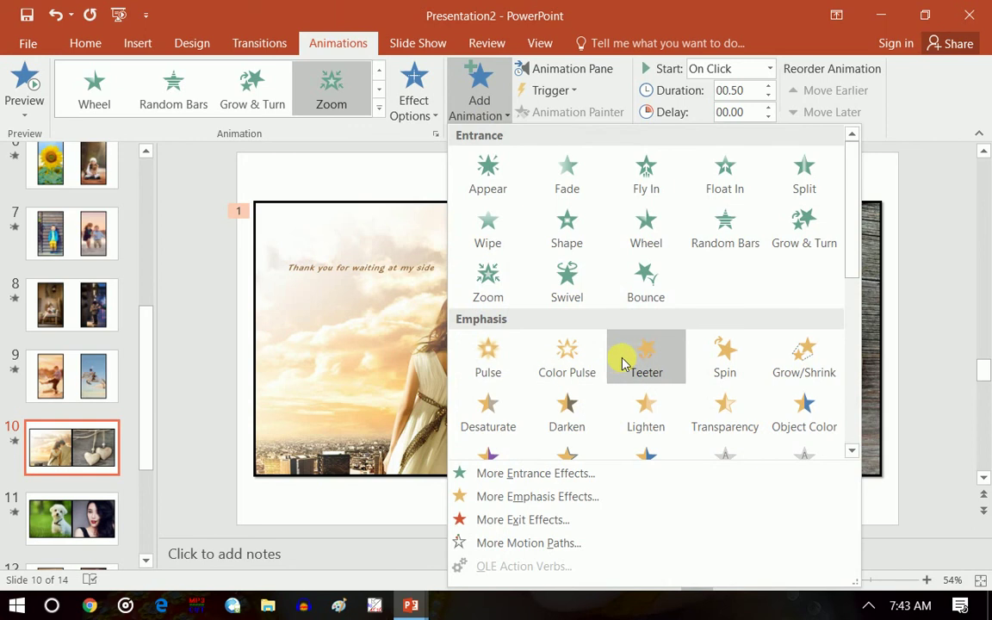
click(624, 361)
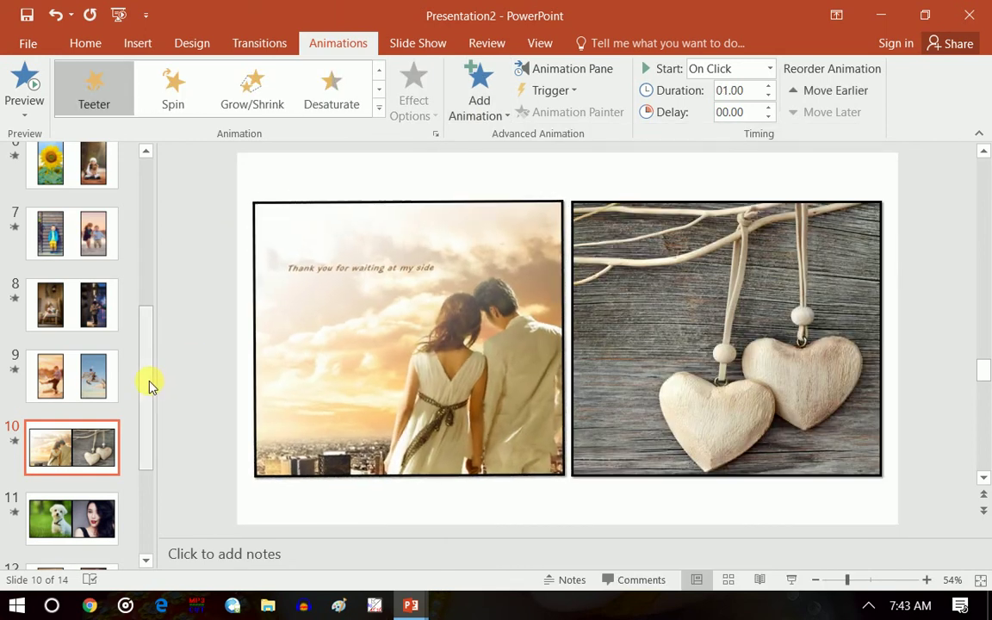
scroll(151, 467, down, 3)
- On slide 14, animate the girl's photo with Random Bars then Zoom
click(60, 509)
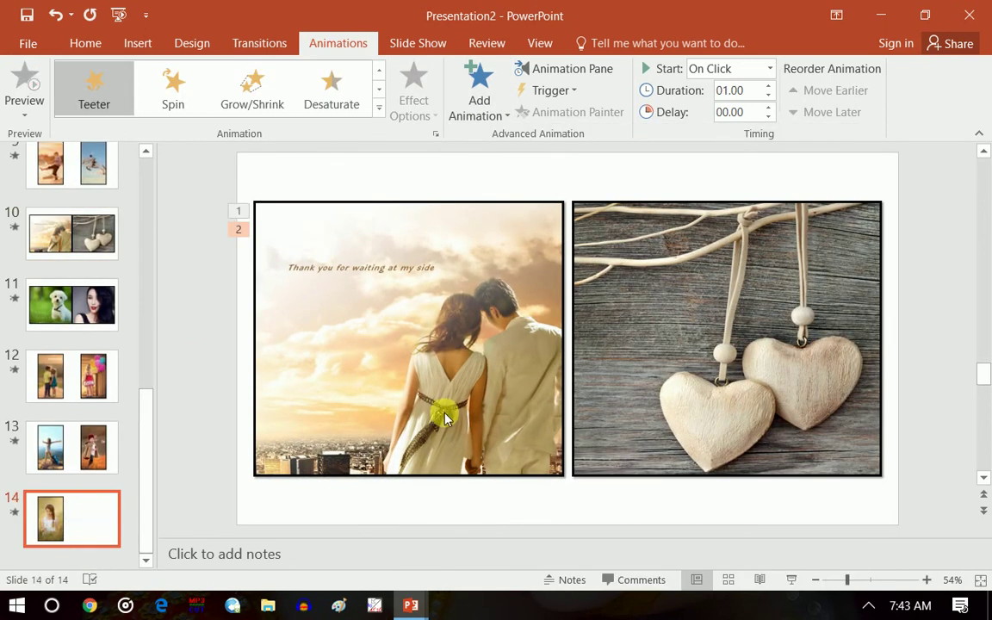
click(451, 346)
click(480, 119)
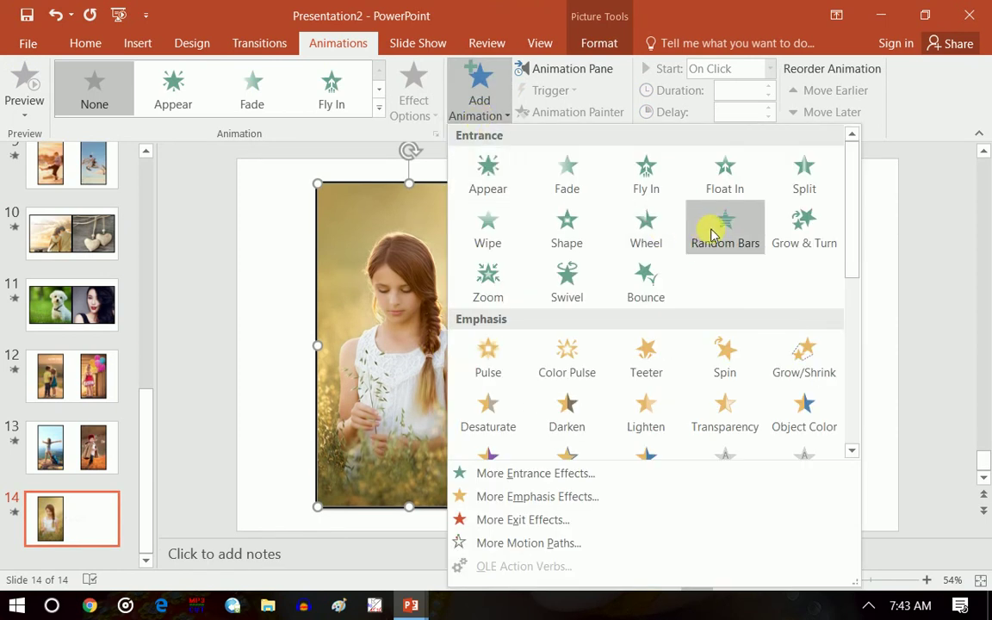
click(712, 235)
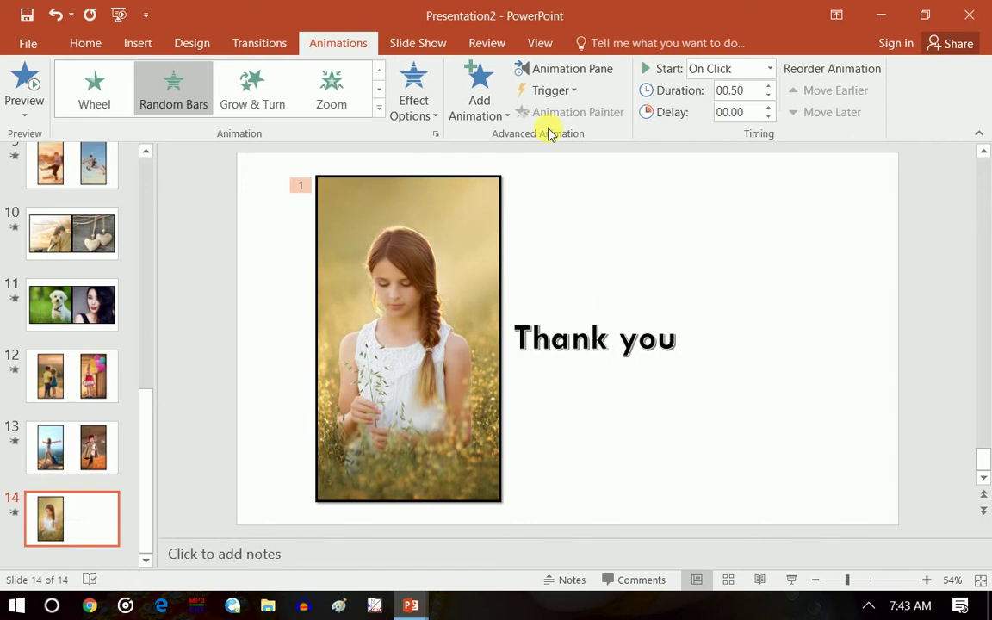
click(476, 102)
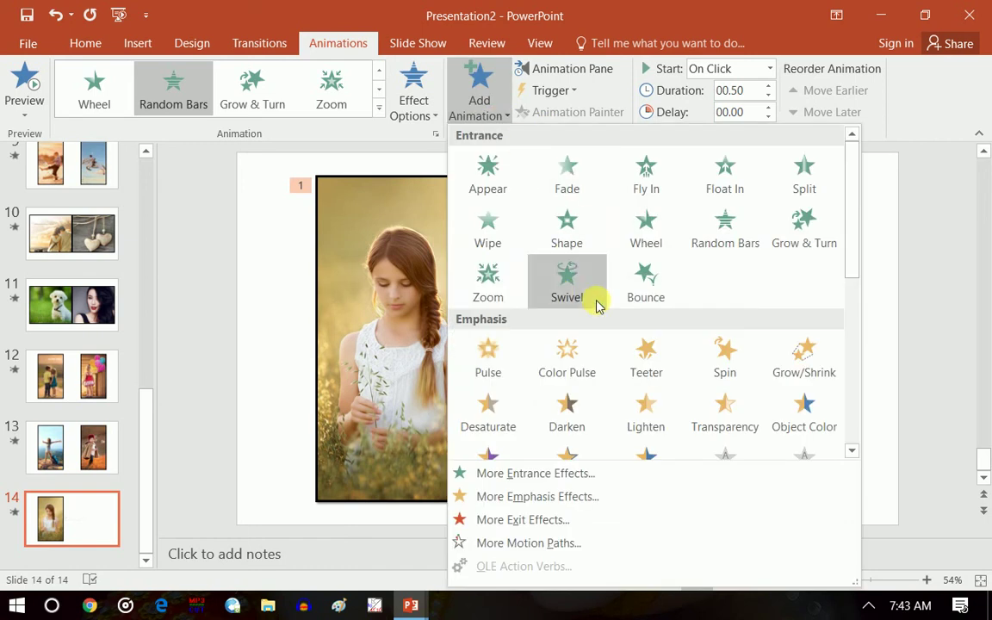
click(493, 289)
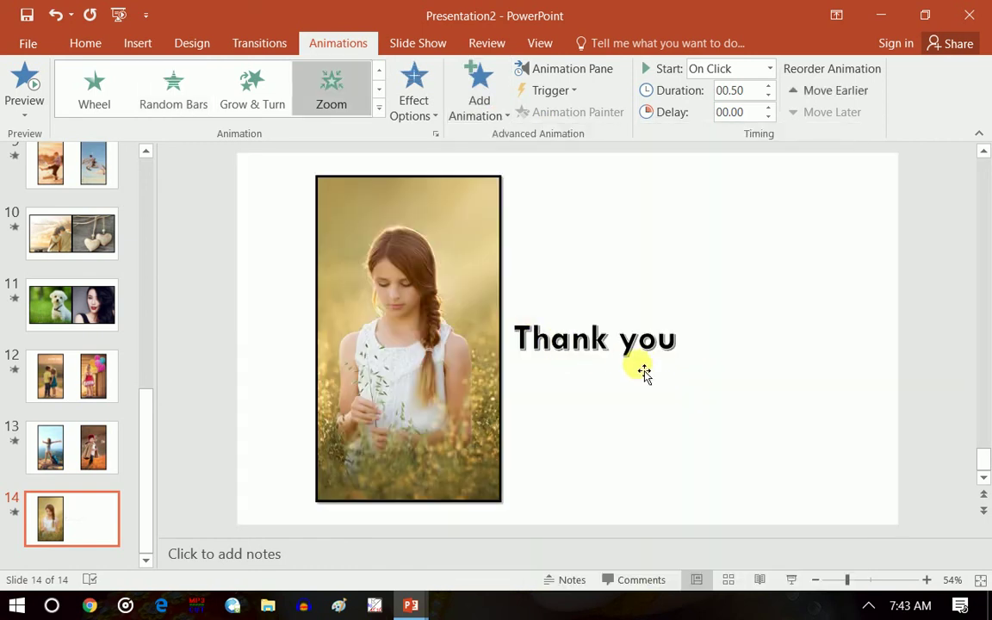
- Give slide 14's Thank you text a Zoom entrance
double_click(649, 343)
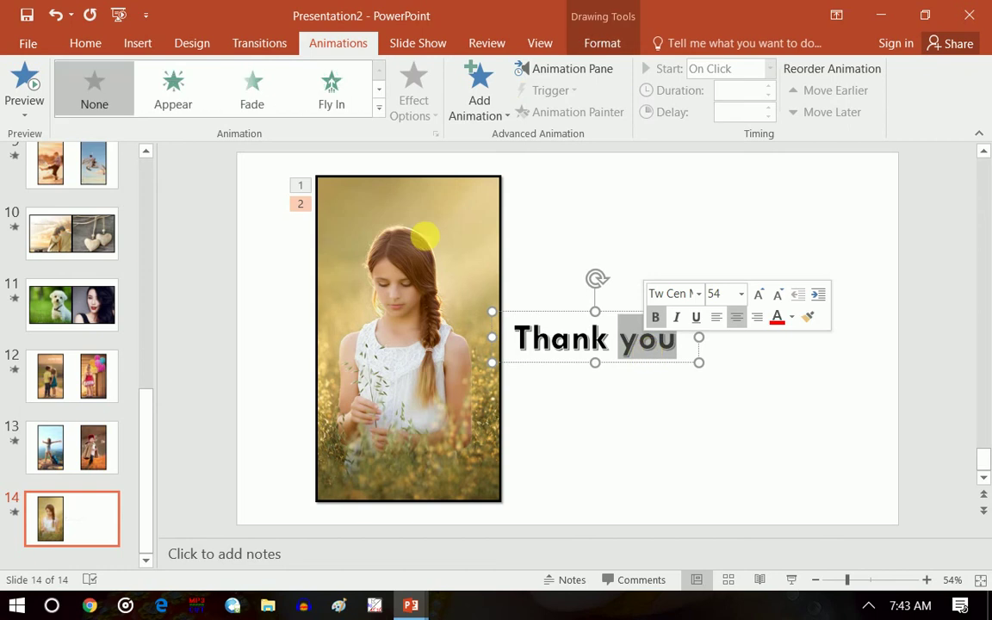
click(474, 121)
click(484, 274)
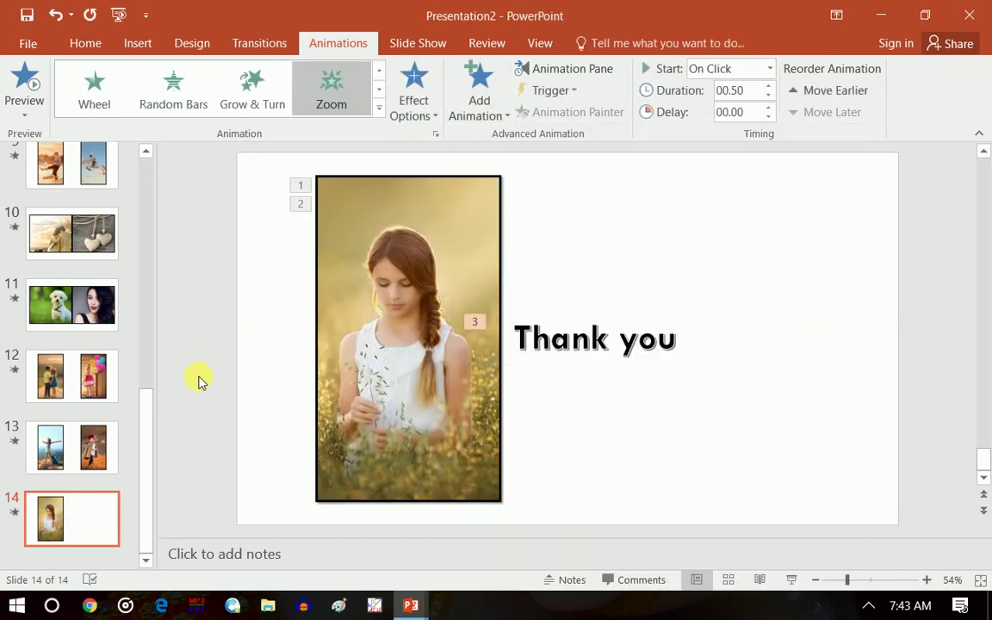
drag(144, 431, 151, 155)
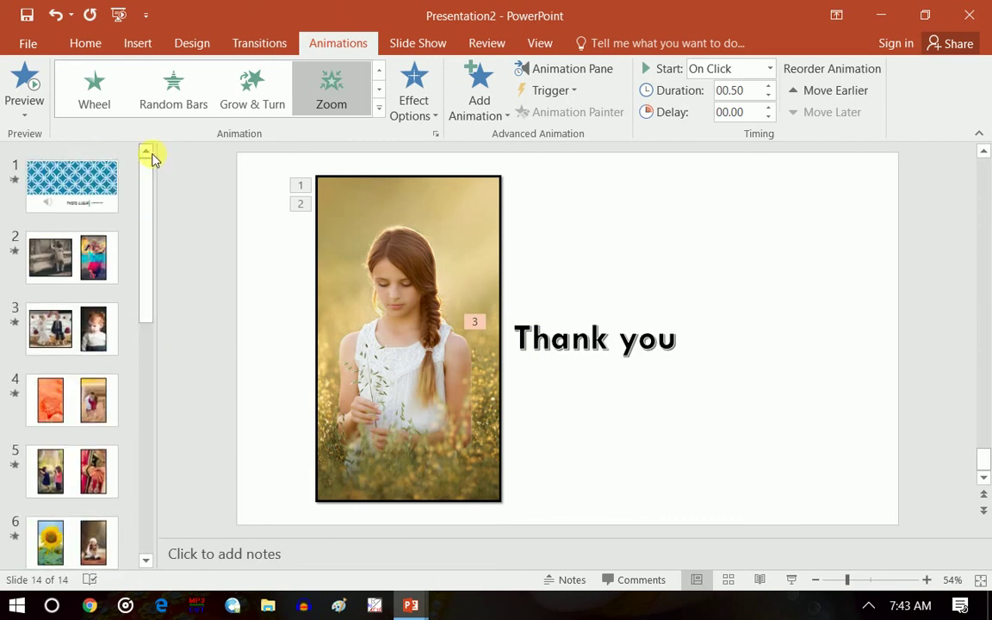
click(83, 186)
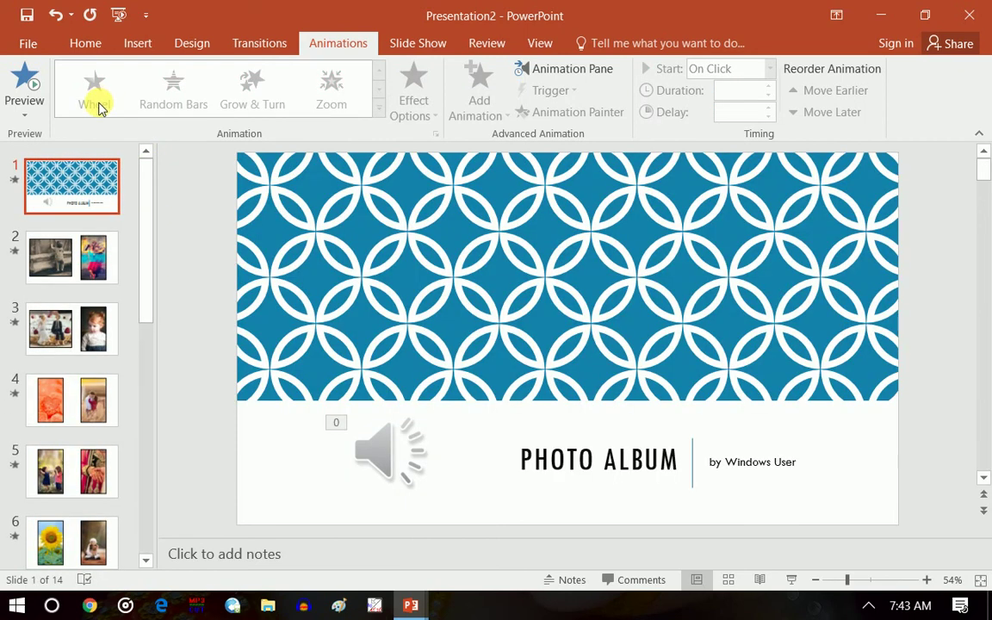
- Save the presentation to the Desktop as 'video' in Windows Media Video format
click(26, 43)
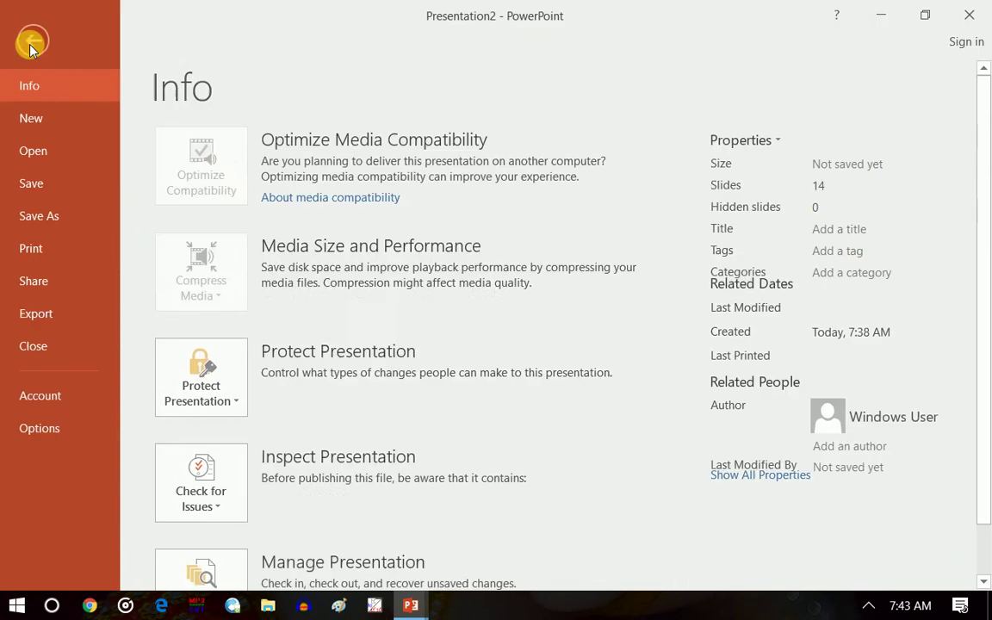
click(47, 217)
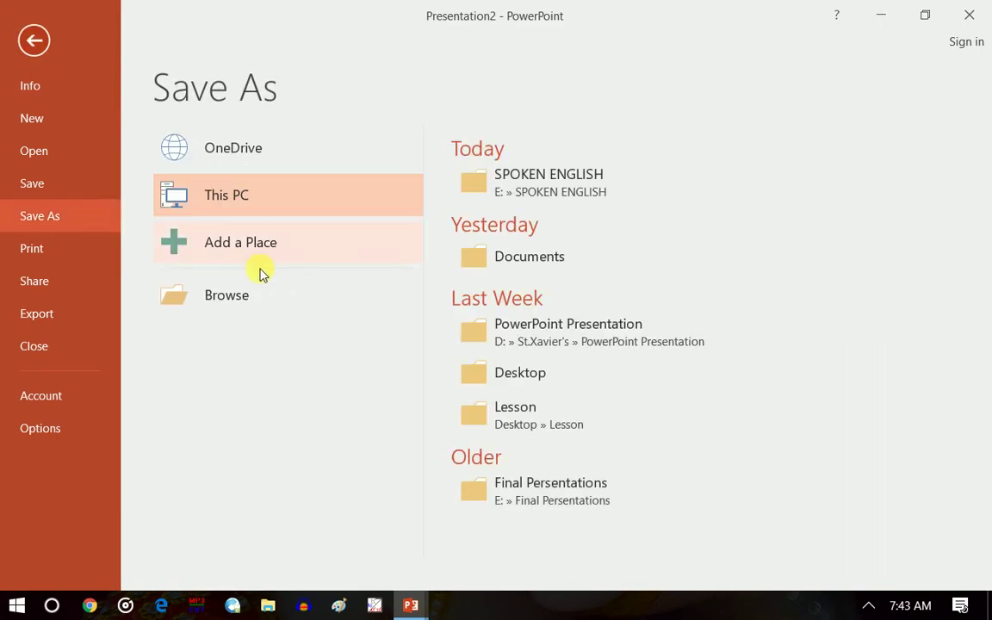
click(254, 298)
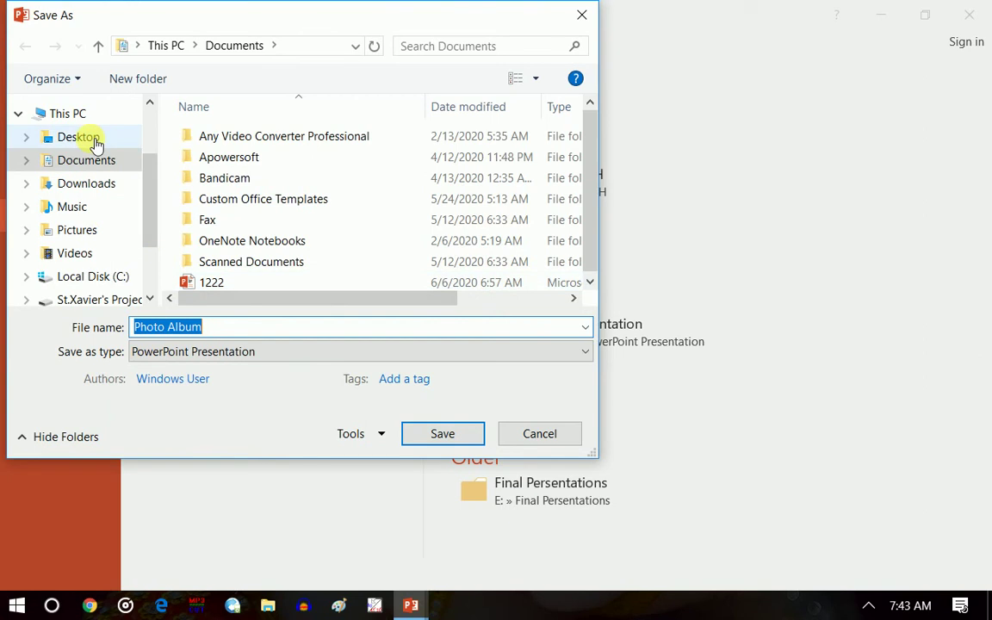
click(90, 137)
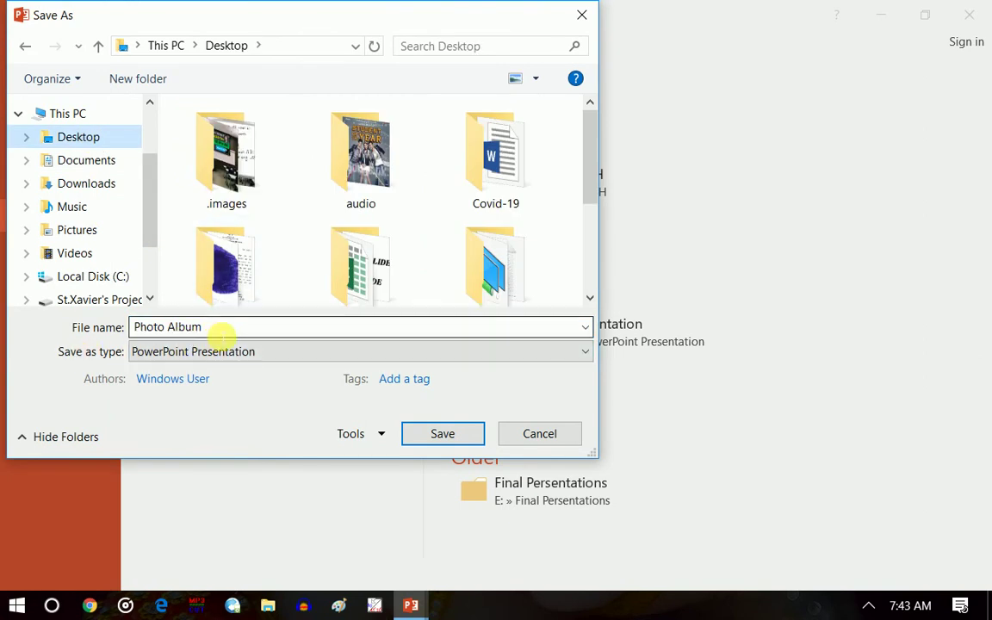
click(222, 328)
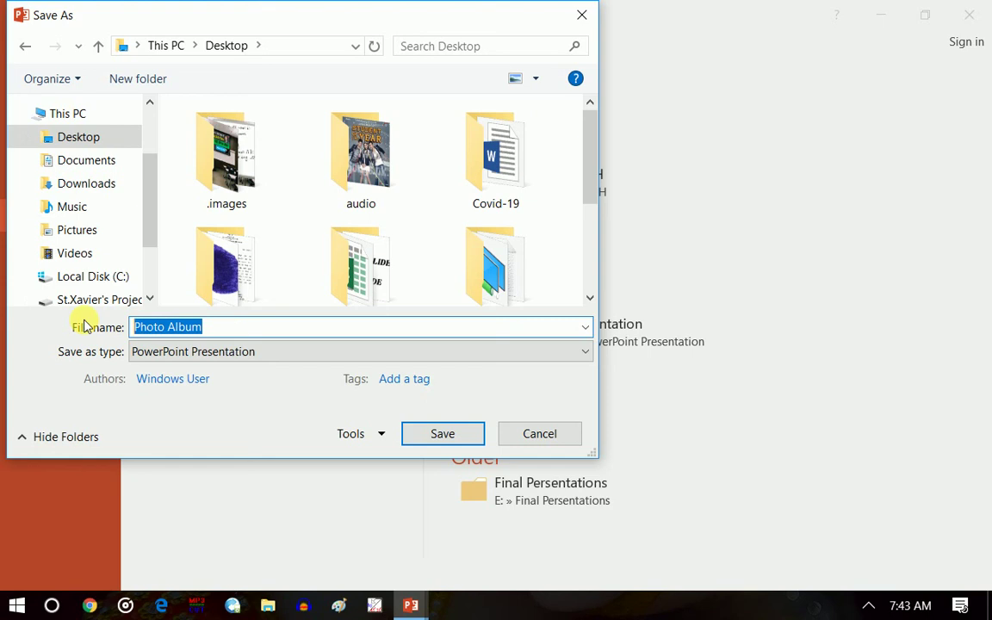
text(video)
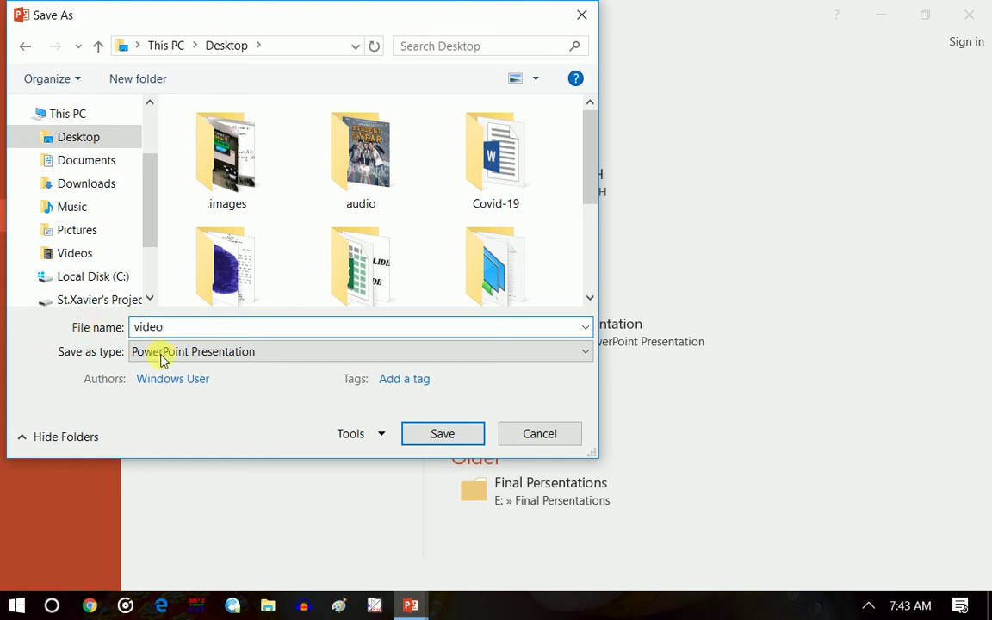
click(163, 354)
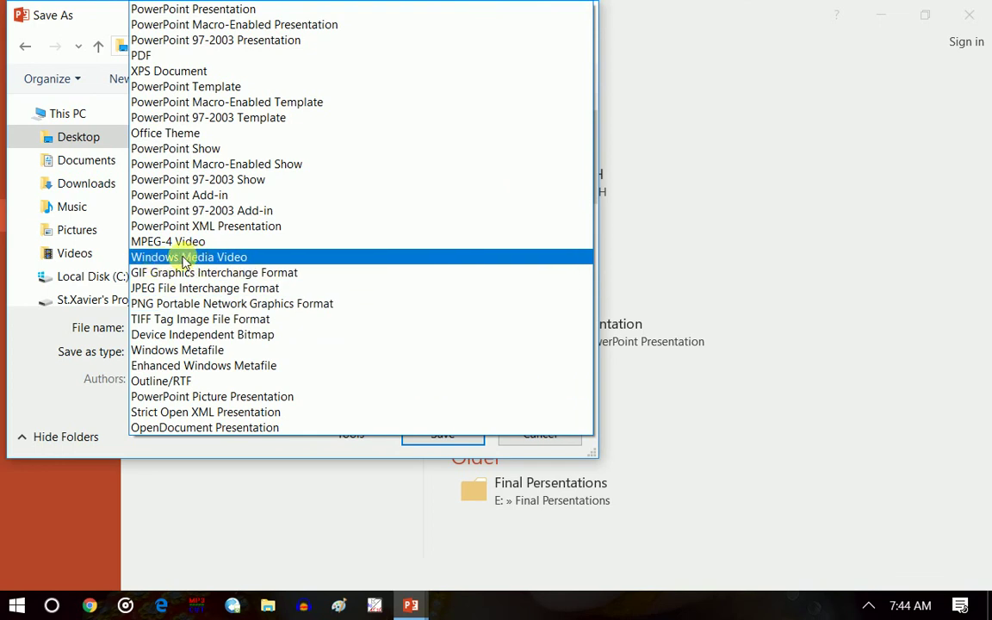
click(183, 257)
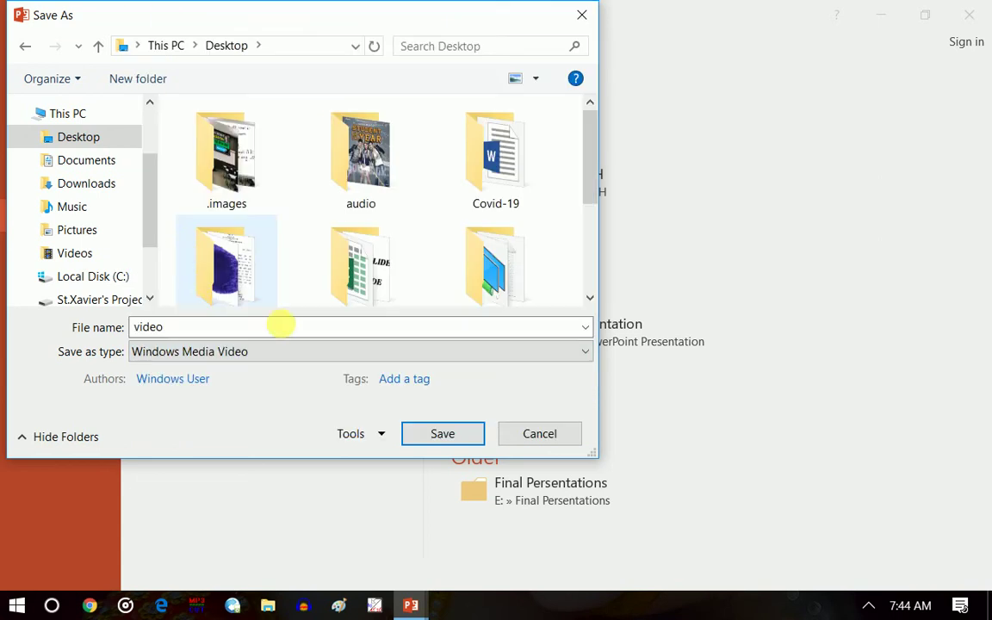
click(441, 435)
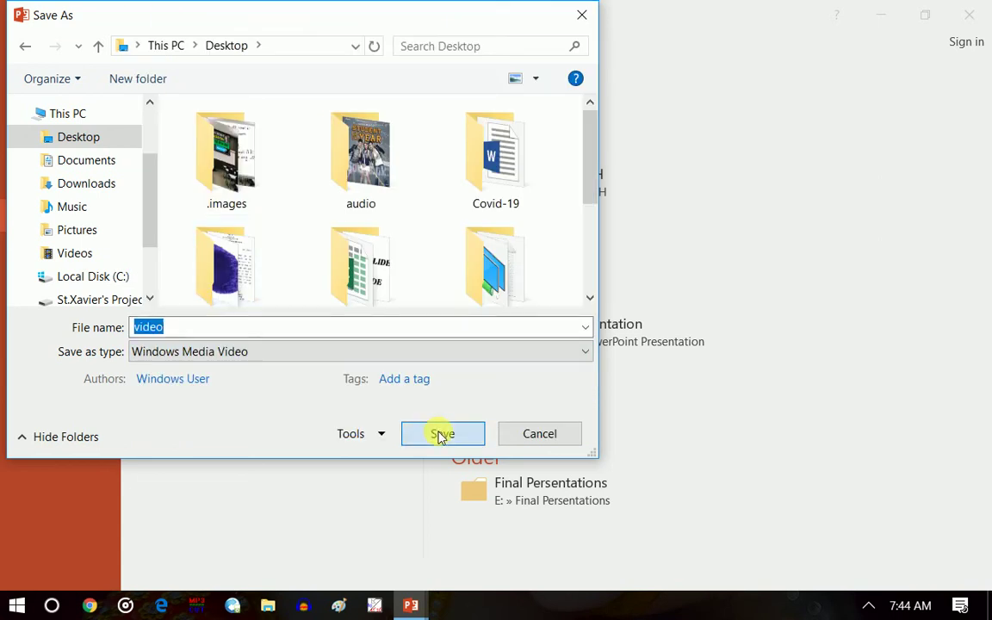